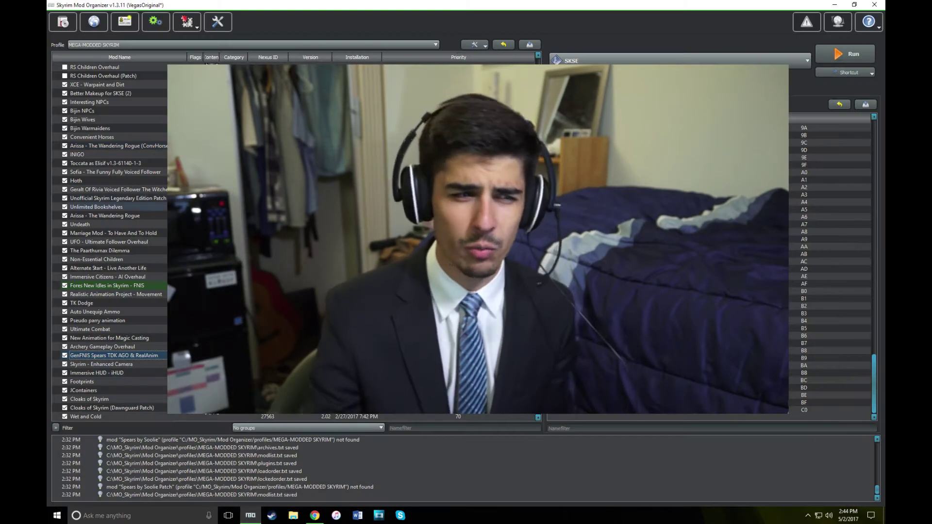
# - Scroll down to the end of the mod list, then minimize Mod Organizer
pyautogui.scroll(10, 109, 243)
pyautogui.scroll(-20, 109, 243)
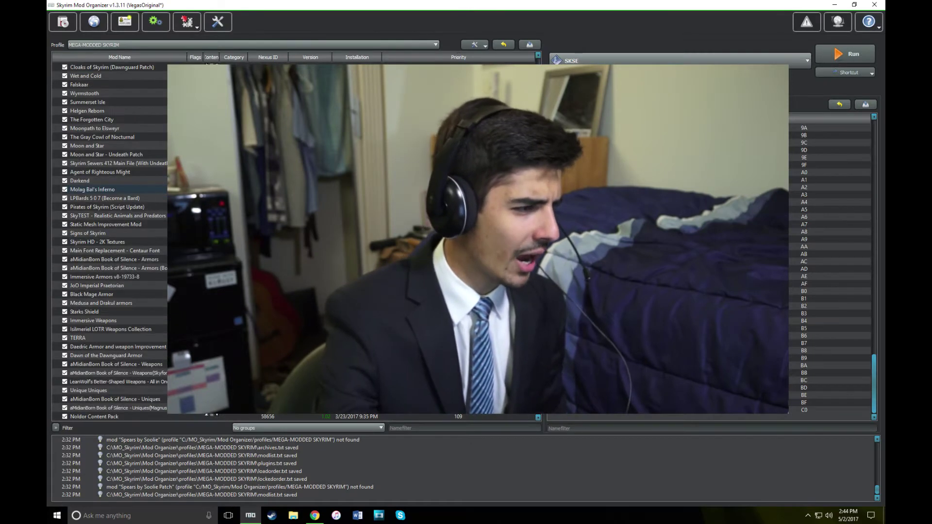
pyautogui.scroll(-15, 461, 414)
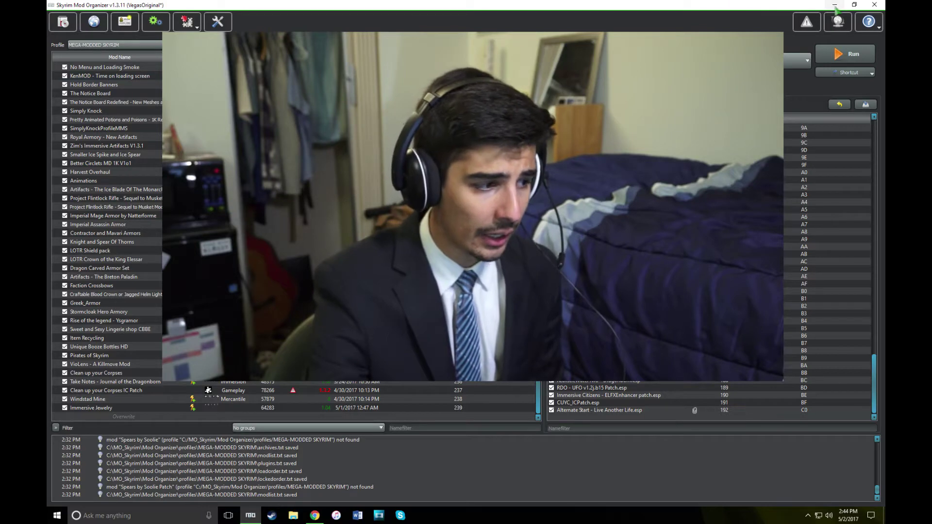
pyautogui.click(834, 7)
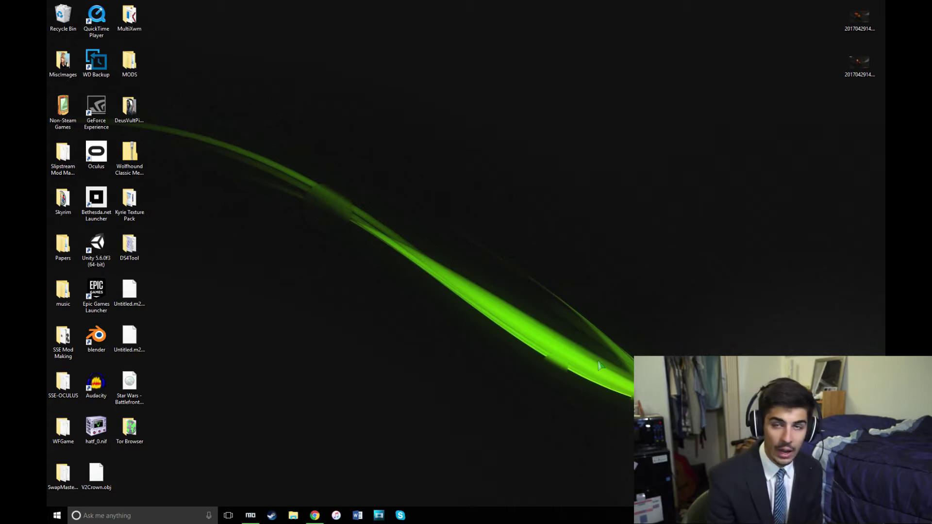
# - Manually download the Spears By Soolie file from its Nexus Mods files list
pyautogui.hotkey('alt', 'Tab')
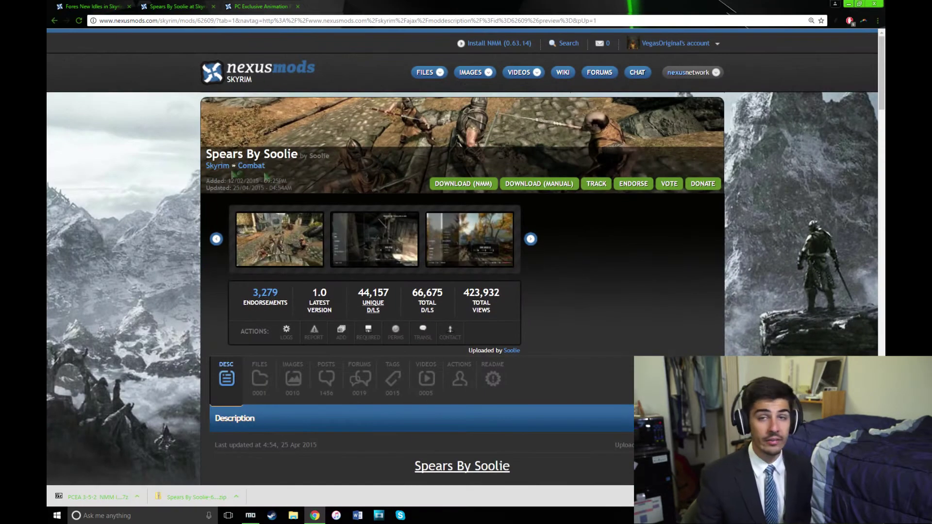
pyautogui.click(259, 379)
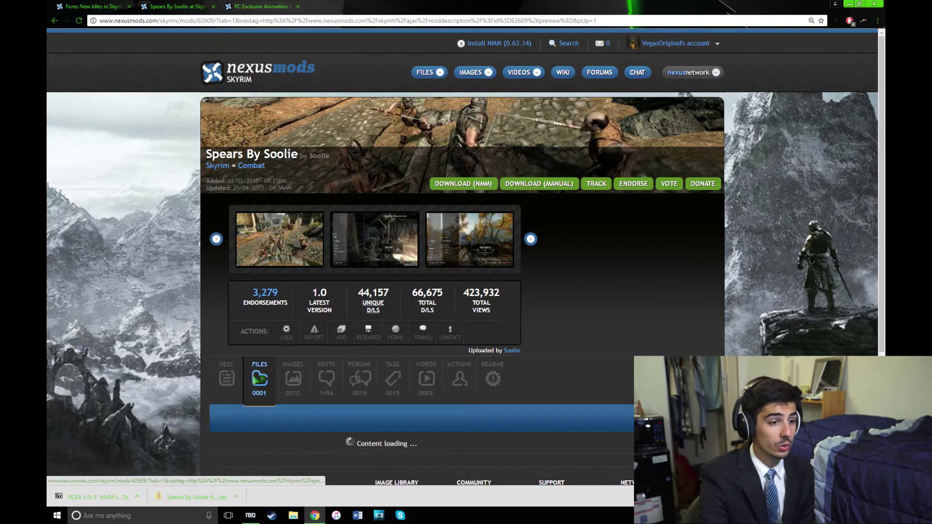
pyautogui.scroll(-3, 616, 245)
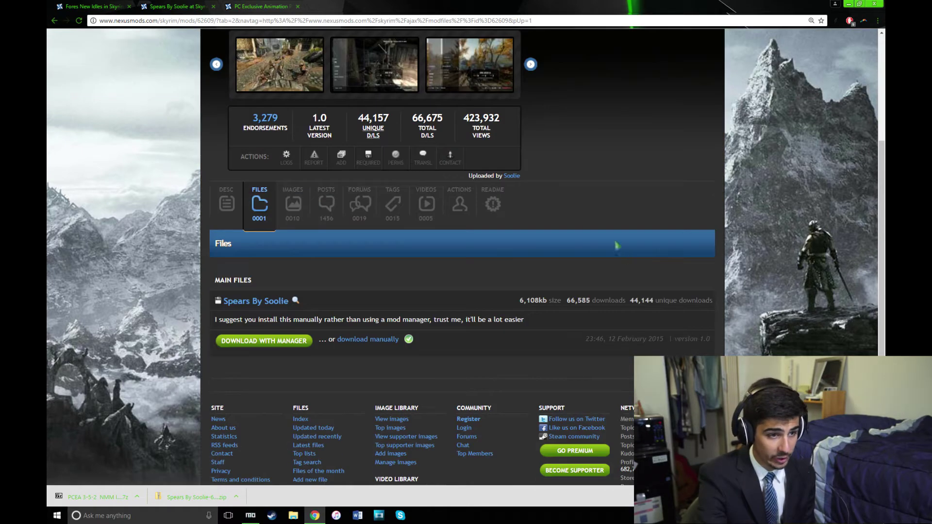
pyautogui.click(361, 340)
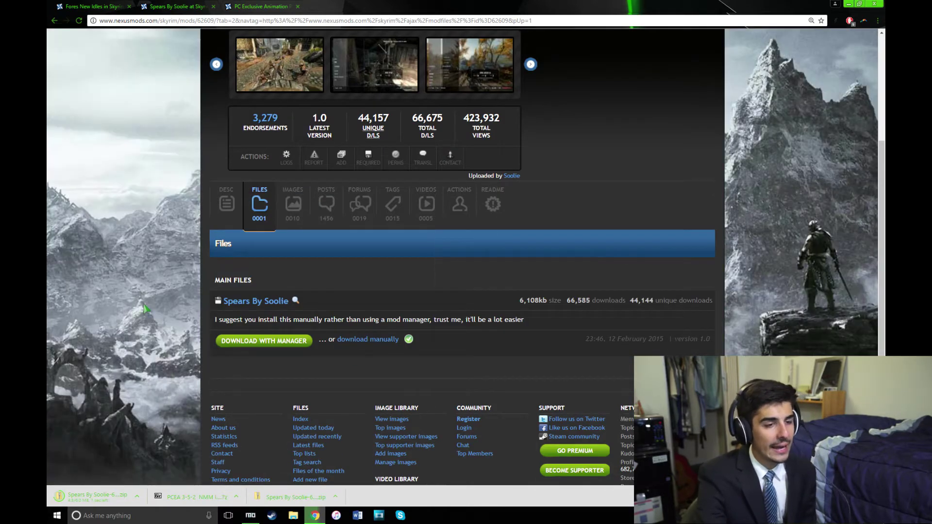
# - Manually download the PCEA 3-5-2 NMM Installer despite the requirements notice, then show the desktop
pyautogui.click(243, 14)
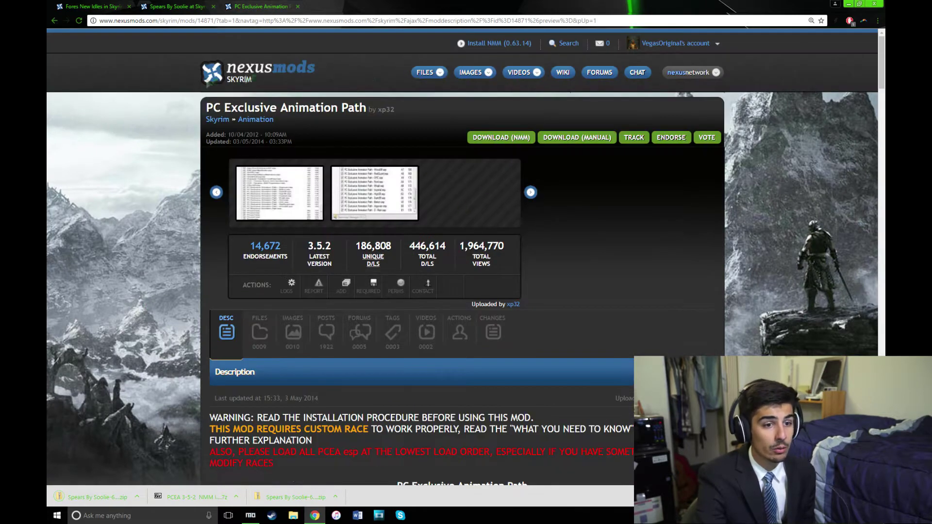
pyautogui.click(251, 336)
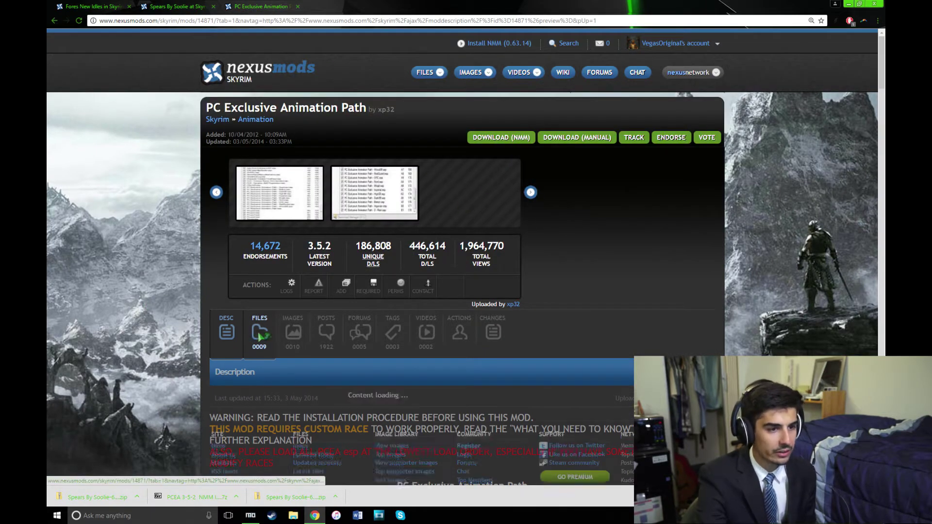
pyautogui.scroll(-3, 583, 270)
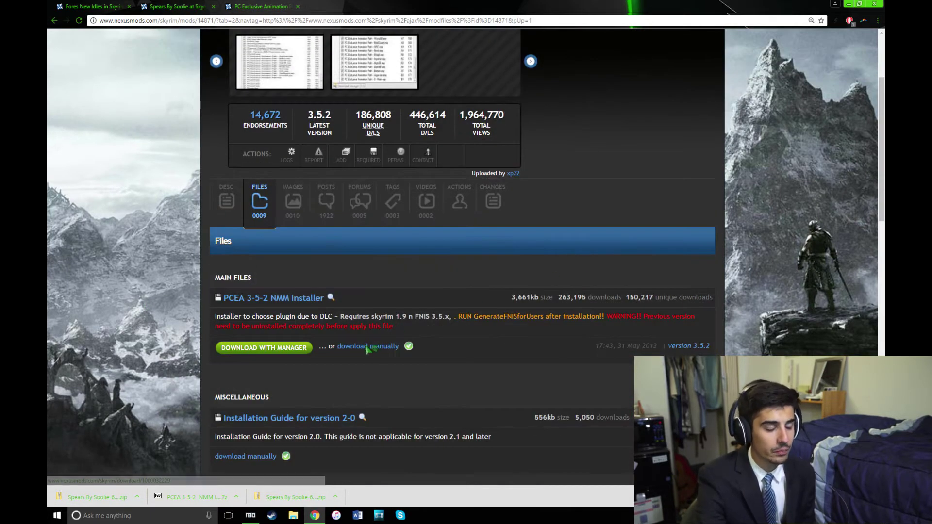
pyautogui.click(367, 347)
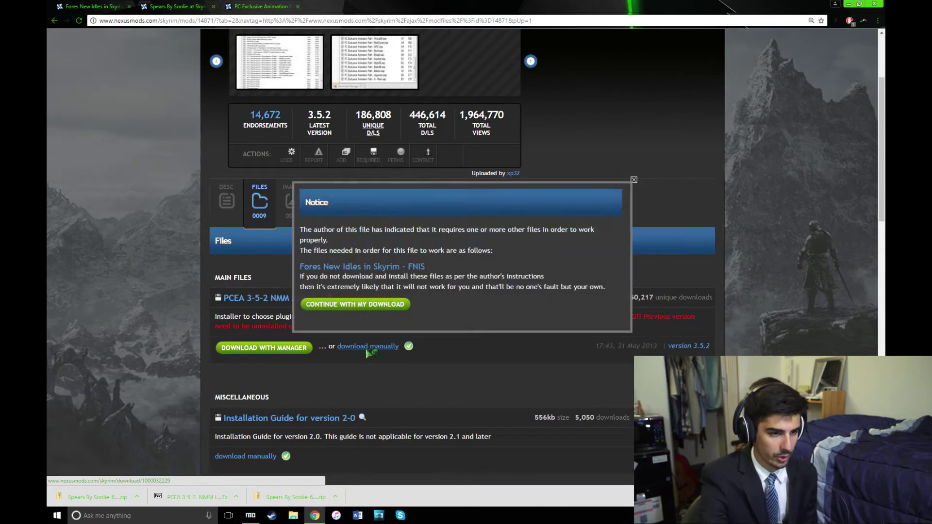
pyautogui.click(357, 305)
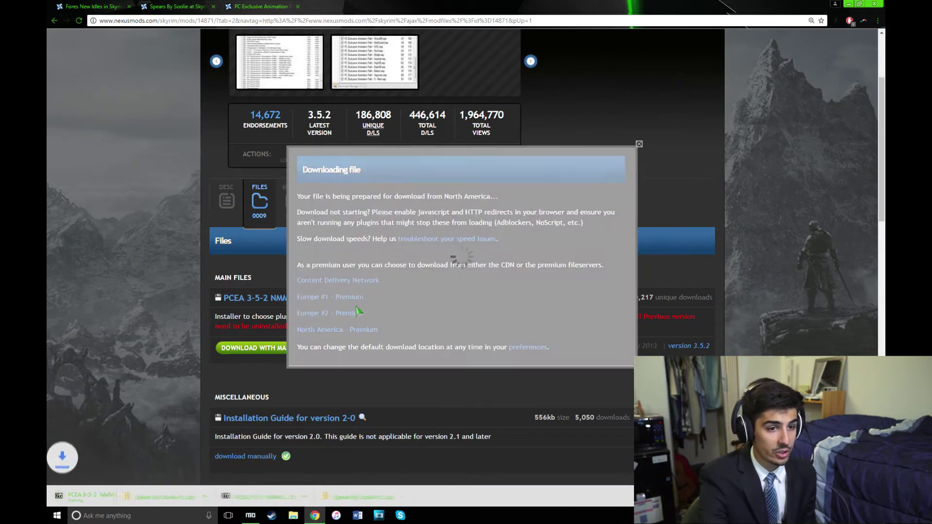
pyautogui.click(77, 6)
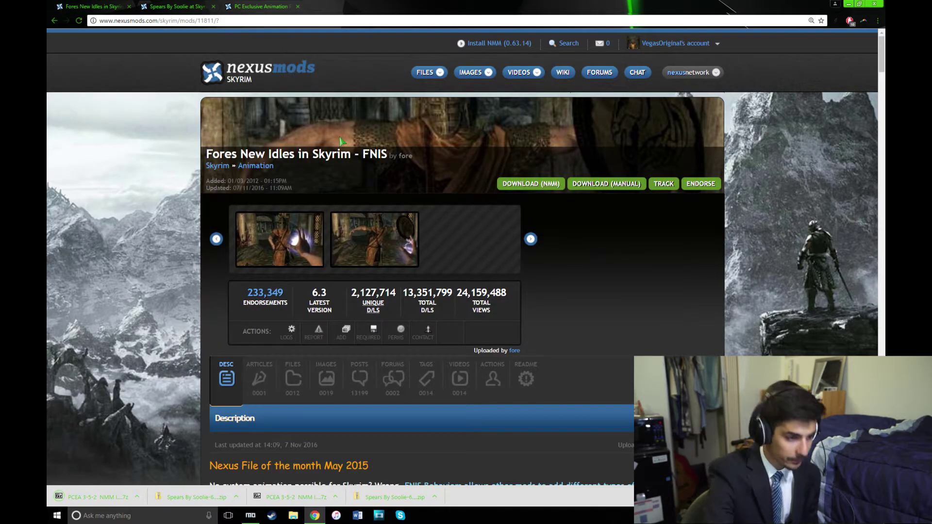
pyautogui.click(150, 6)
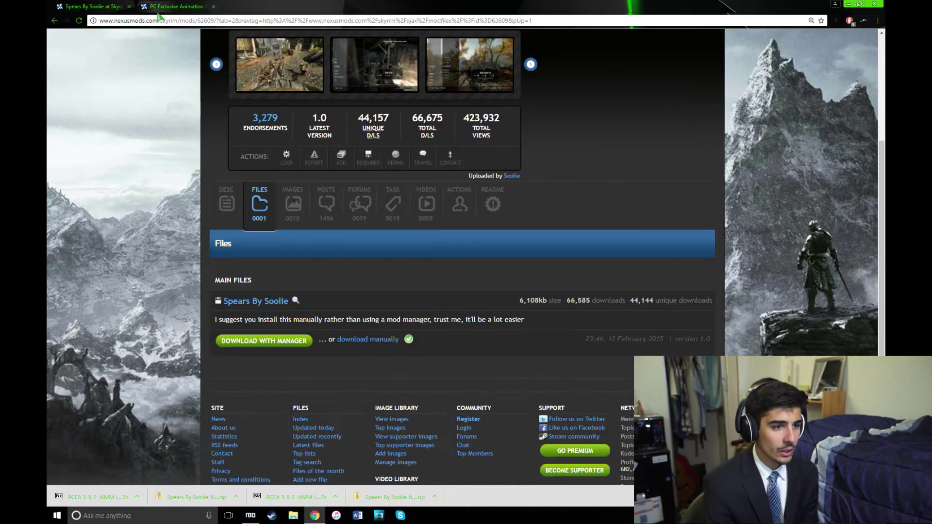
pyautogui.press('super+d')
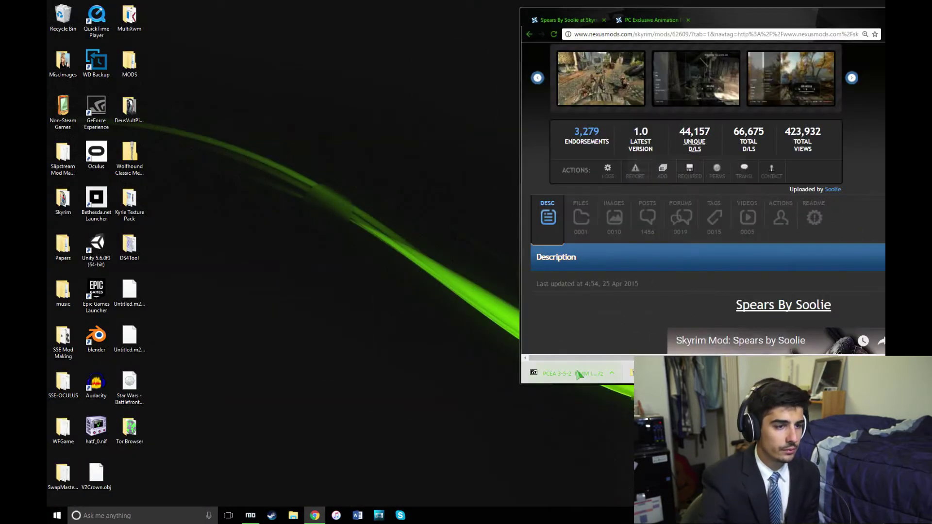
# - Move the PCEA and Spears By Soolie archives from Downloads onto the desktop
pyautogui.click(293, 515)
pyautogui.moveTo(485, 401); pyautogui.dragTo(356, 148)
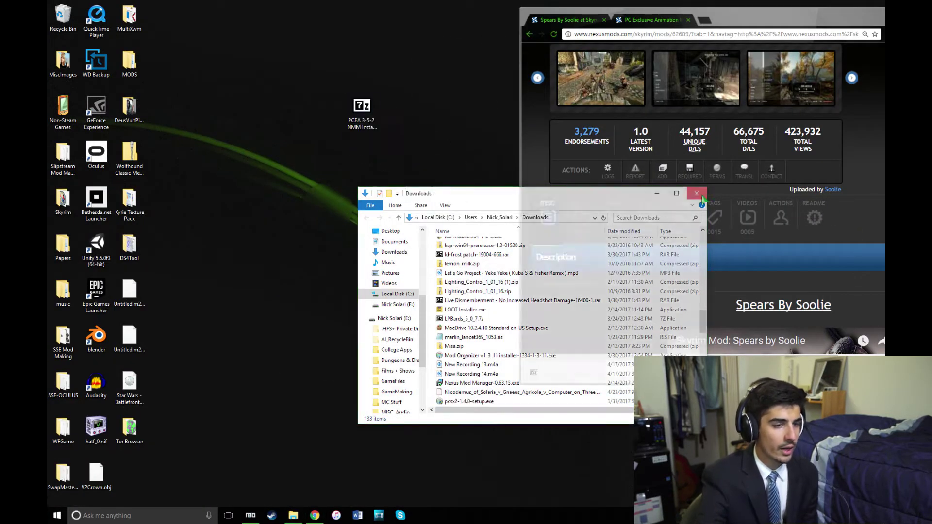
pyautogui.click(293, 516)
pyautogui.click(293, 515)
pyautogui.moveTo(479, 401); pyautogui.dragTo(361, 160)
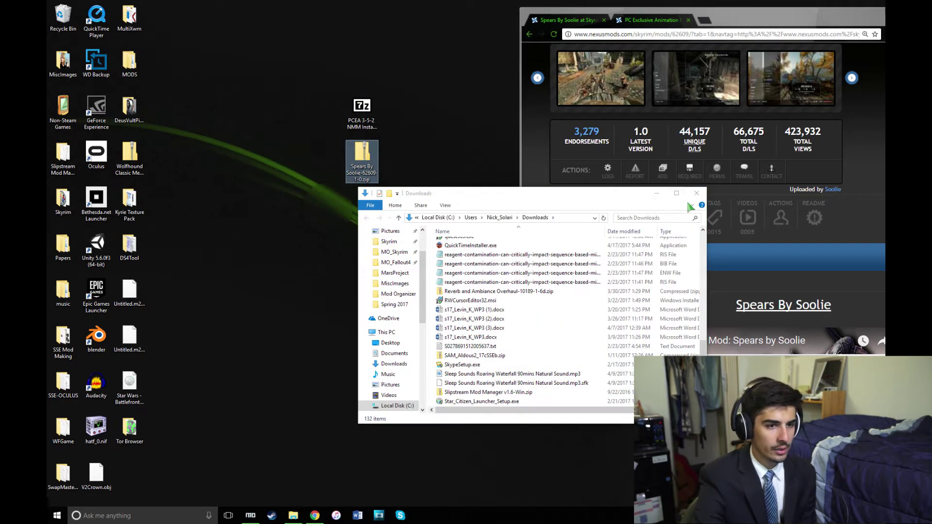
# - Extract the Spears By Soolie folder to the desktop and create a new folder named PCEA
pyautogui.doubleClick(362, 160)
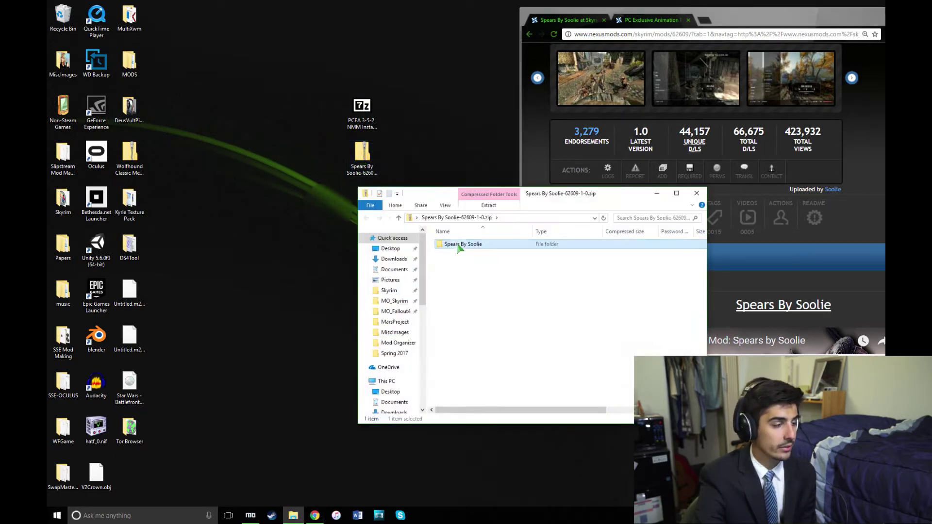
pyautogui.moveTo(461, 245); pyautogui.dragTo(369, 121)
pyautogui.rightClick(323, 109)
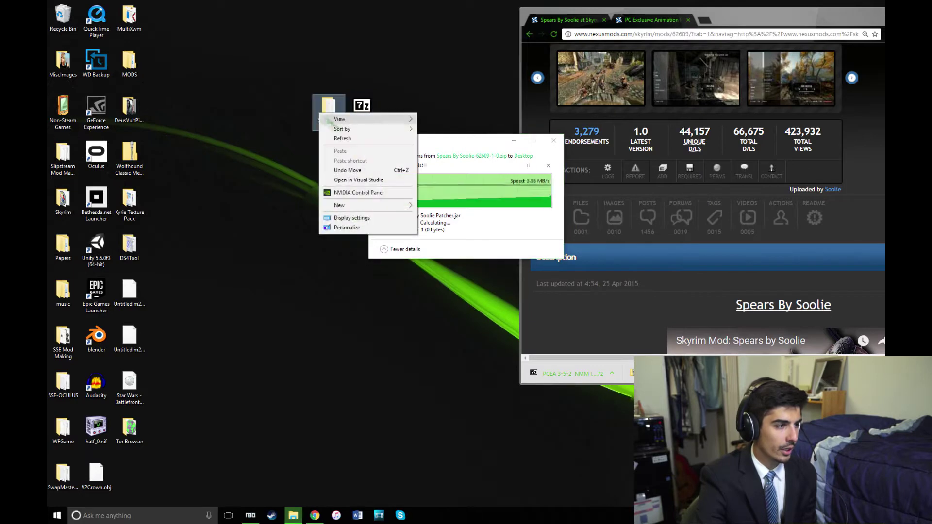
pyautogui.moveTo(360, 202)
pyautogui.click(457, 212)
pyautogui.write('PCEA')
pyautogui.press('Return')
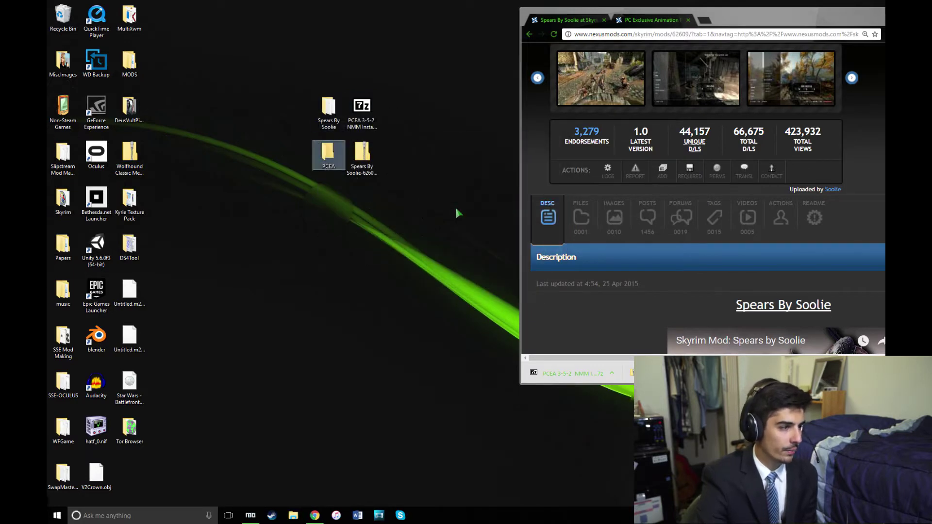
pyautogui.moveTo(328, 108); pyautogui.dragTo(333, 136)
# - Extract the PCEA installer into the PCEA folder, remove both leftover archives, and open the folders
pyautogui.doubleClick(361, 109)
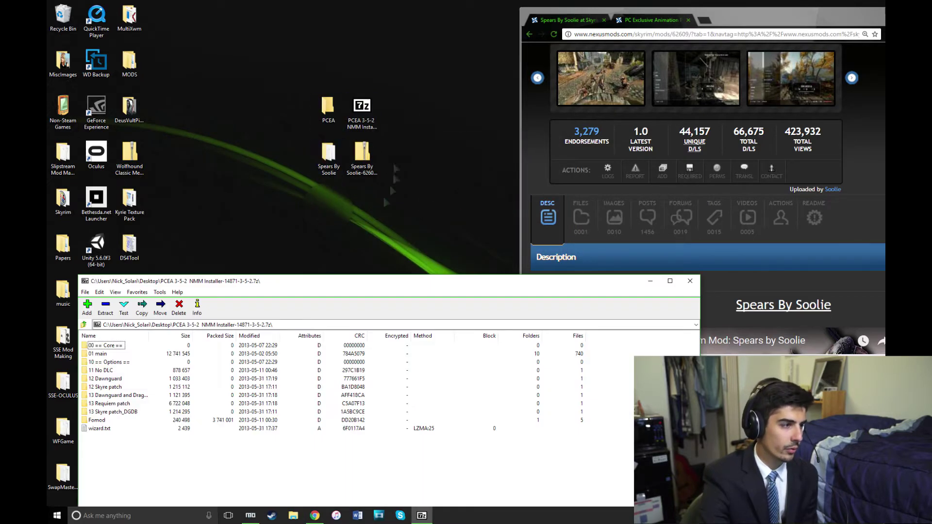
pyautogui.moveTo(175, 450); pyautogui.dragTo(329, 108)
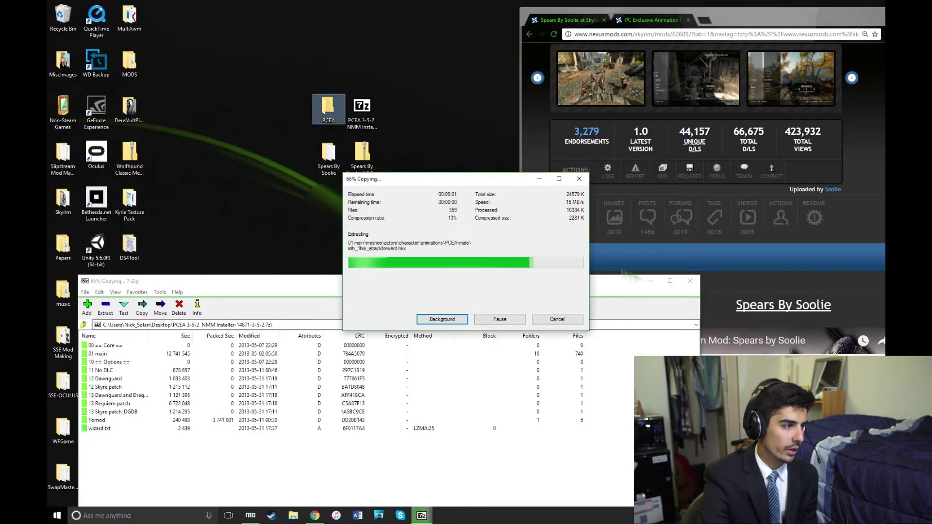
pyautogui.click(690, 281)
pyautogui.moveTo(339, 57); pyautogui.dragTo(63, 17)
pyautogui.doubleClick(329, 155)
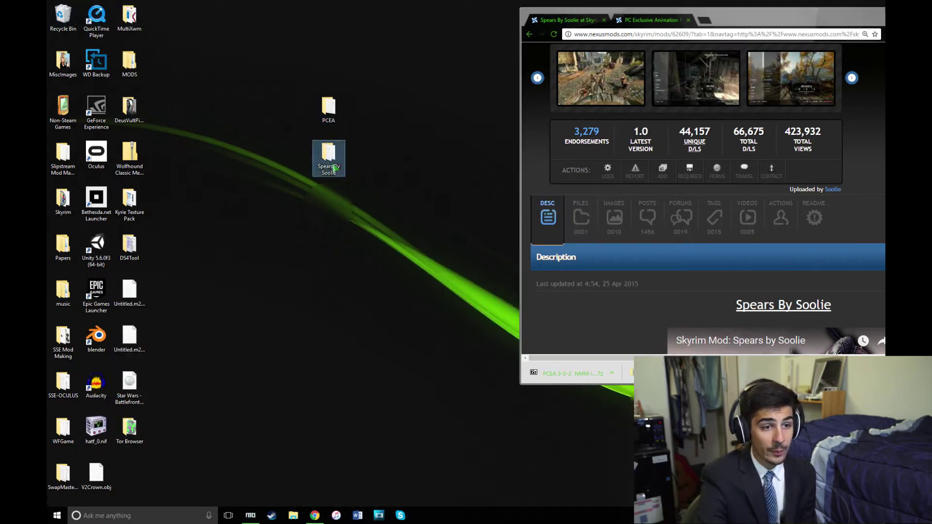
pyautogui.click(328, 109)
# - Tile the PCEA and Spears By Soolie windows side by side, each opened to meshes\actors\character
pyautogui.doubleClick(329, 109)
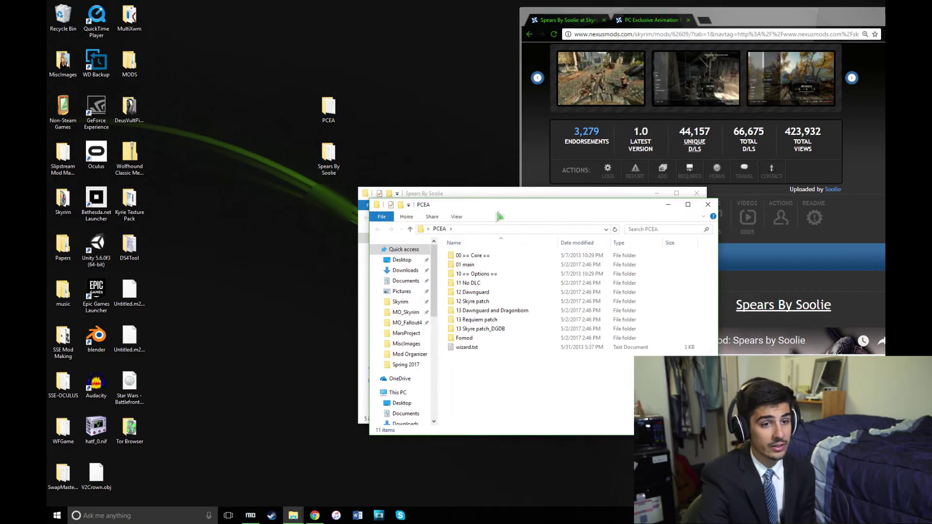
pyautogui.moveTo(536, 199); pyautogui.dragTo(265, 199)
pyautogui.click(536, 199)
pyautogui.moveTo(536, 199); pyautogui.dragTo(635, 202)
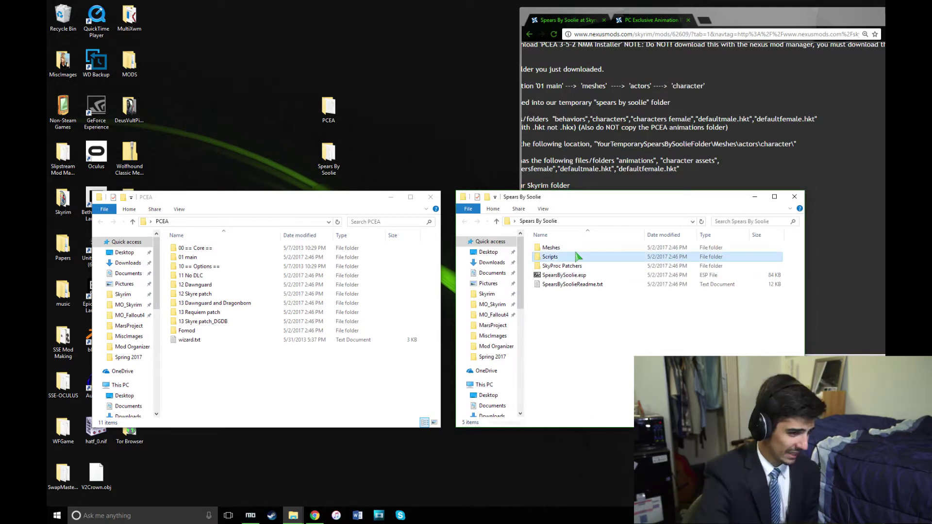
pyautogui.doubleClick(576, 251)
pyautogui.doubleClick(575, 251)
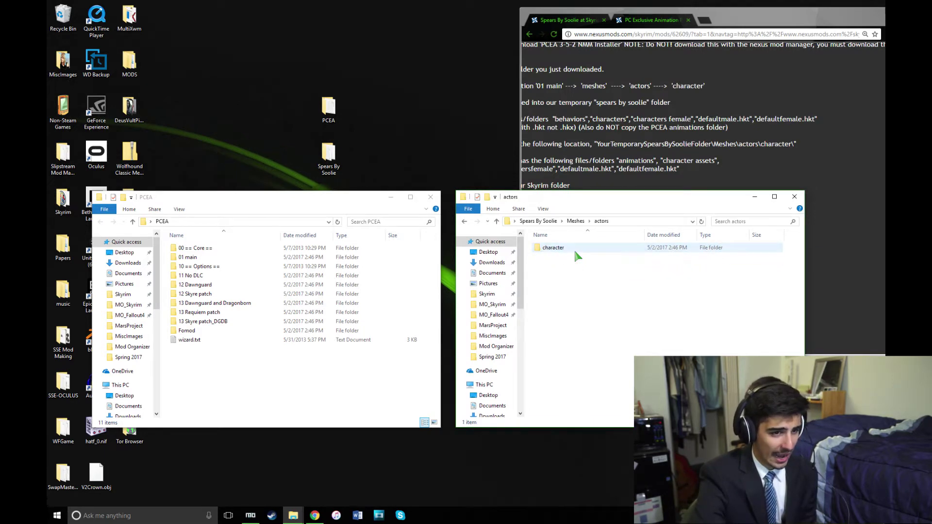
pyautogui.doubleClick(574, 250)
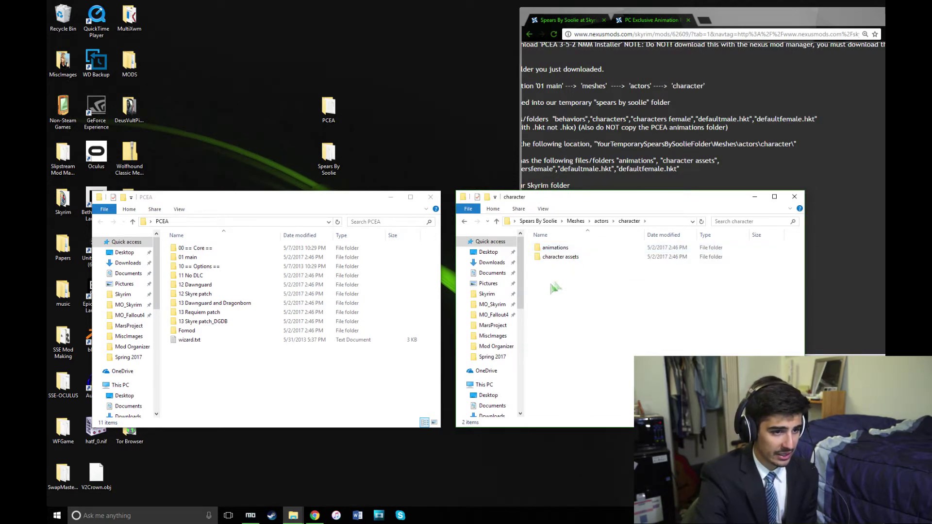
pyautogui.doubleClick(181, 259)
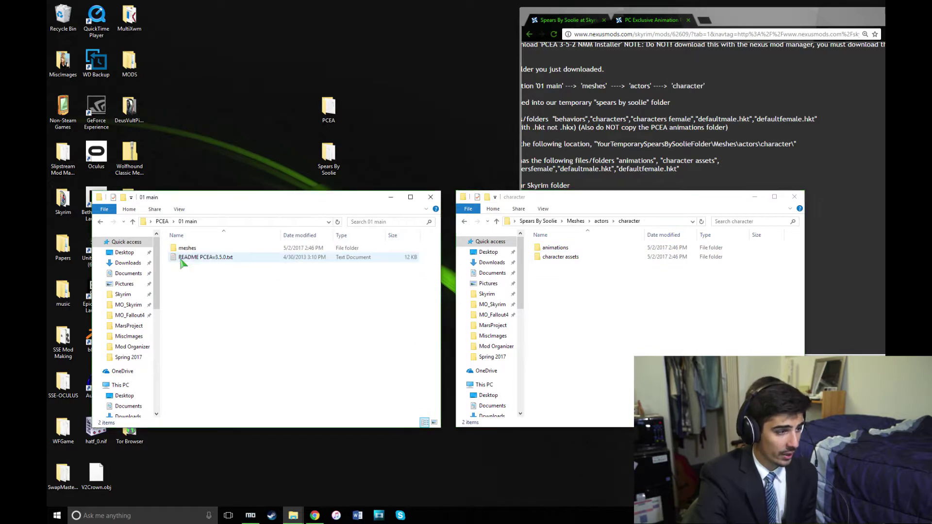
pyautogui.doubleClick(205, 249)
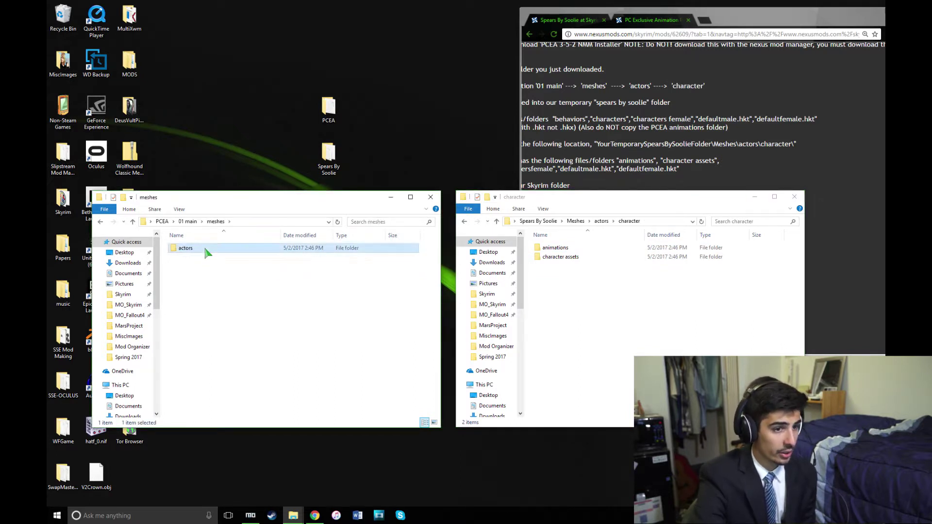
pyautogui.doubleClick(206, 249)
pyautogui.doubleClick(206, 250)
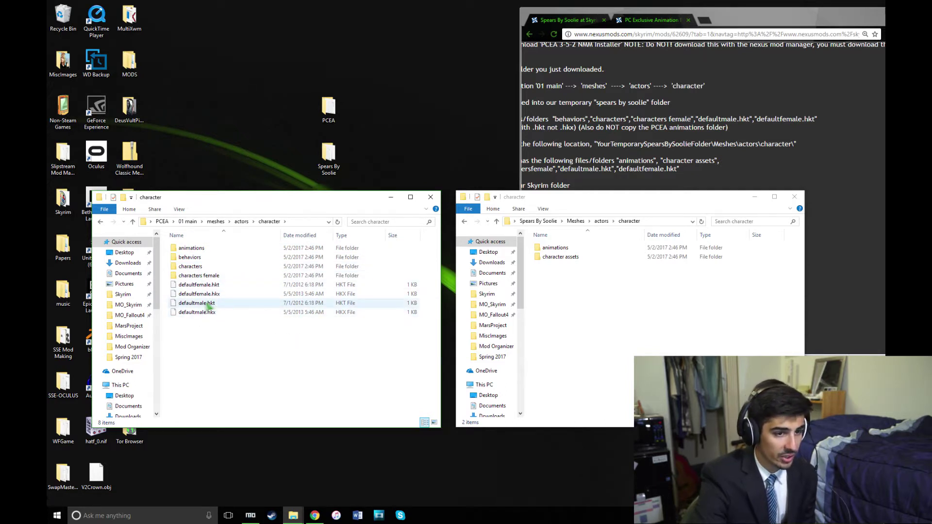
# - Move defaultmale.hkt, defaultfemale.hkt, characters female, characters and behaviors into Spears By Soolie's character folder
pyautogui.click(220, 305)
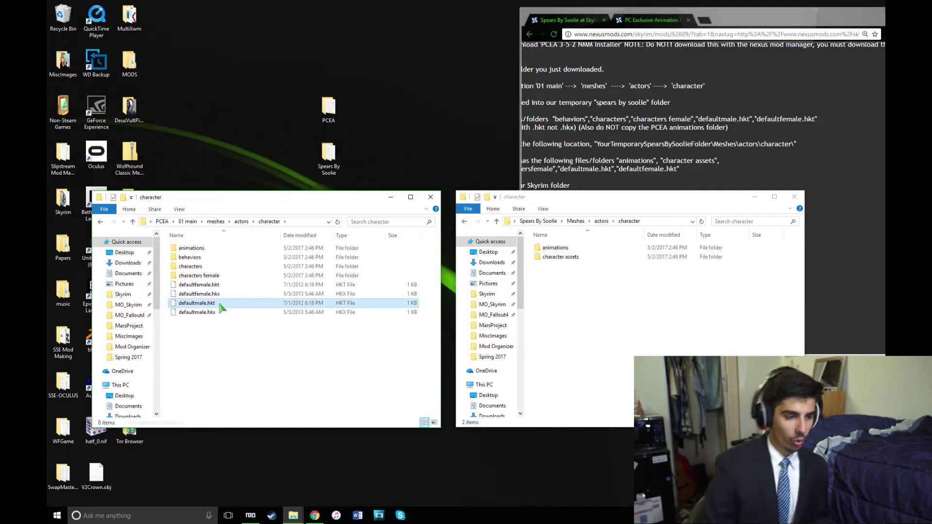
pyautogui.keyDown('ctrl'); pyautogui.click(228, 286); pyautogui.keyUp('ctrl')
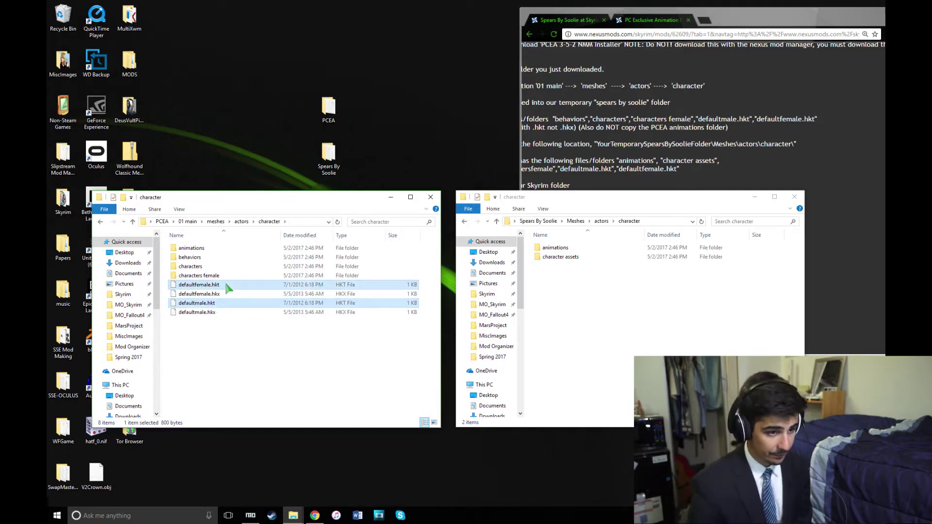
pyautogui.keyDown('ctrl'); pyautogui.click(226, 277); pyautogui.keyUp('ctrl')
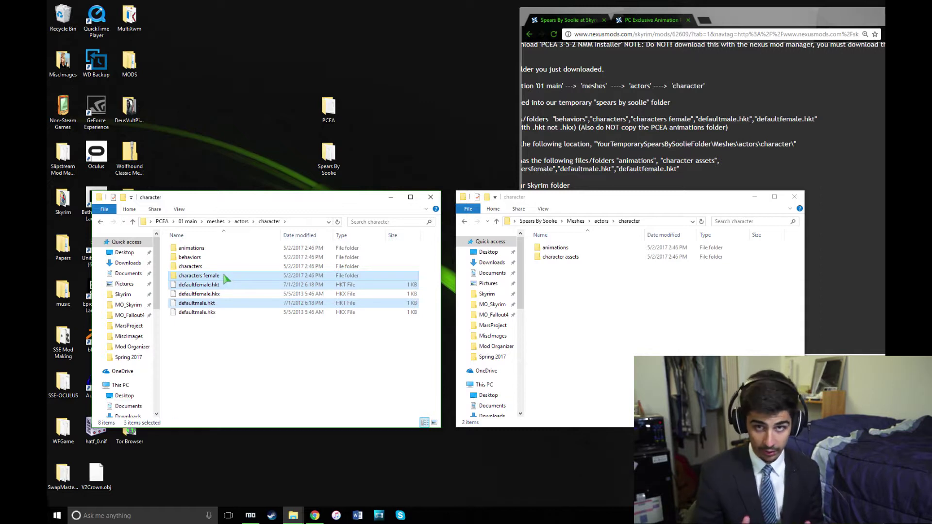
pyautogui.keyDown('ctrl'); pyautogui.click(219, 265); pyautogui.keyUp('ctrl')
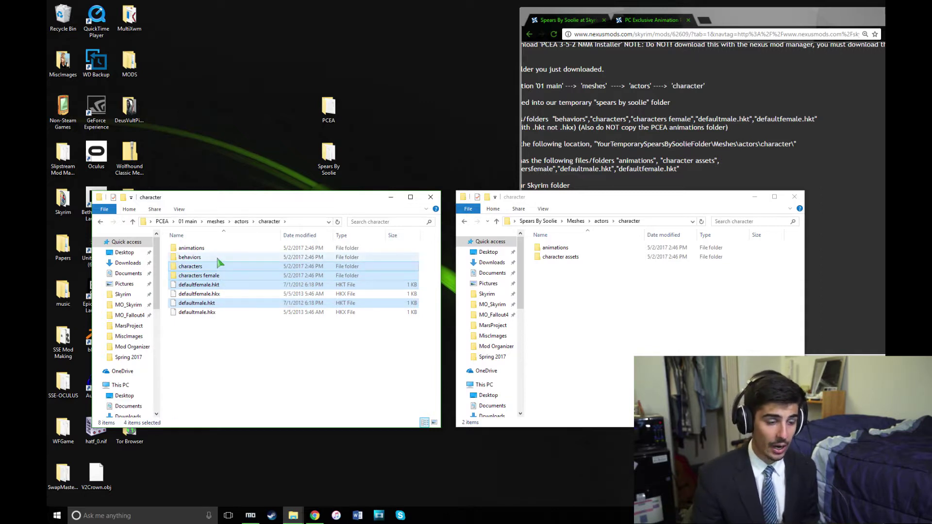
pyautogui.keyDown('ctrl'); pyautogui.click(219, 260); pyautogui.keyUp('ctrl')
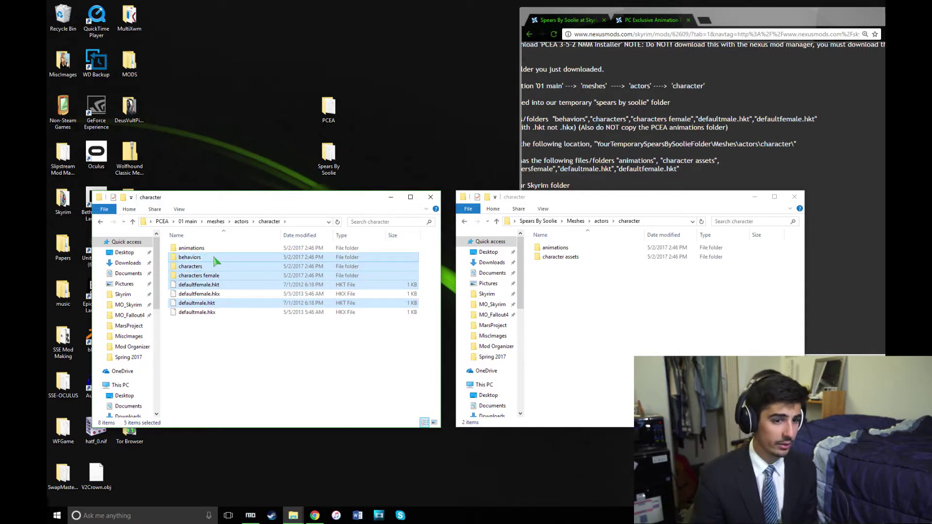
pyautogui.moveTo(217, 261); pyautogui.dragTo(610, 345)
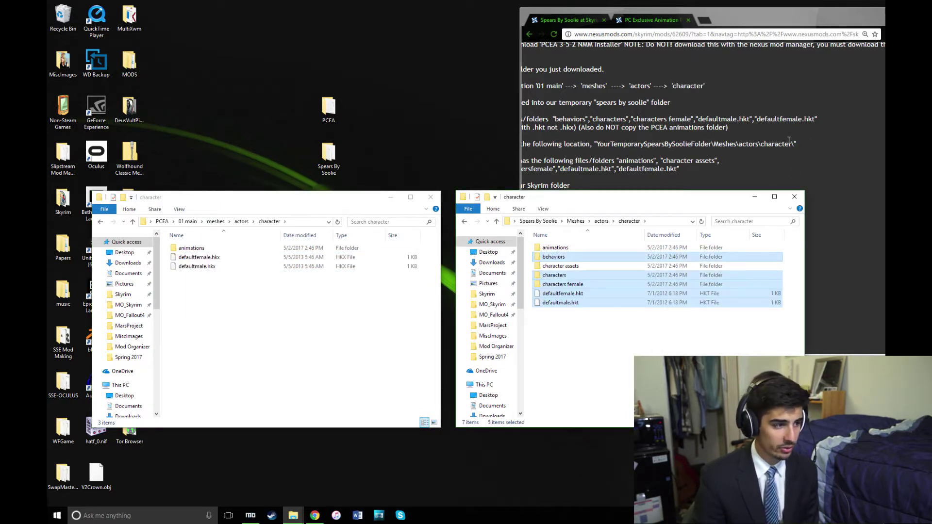
pyautogui.hotkey('alt', 'Left')
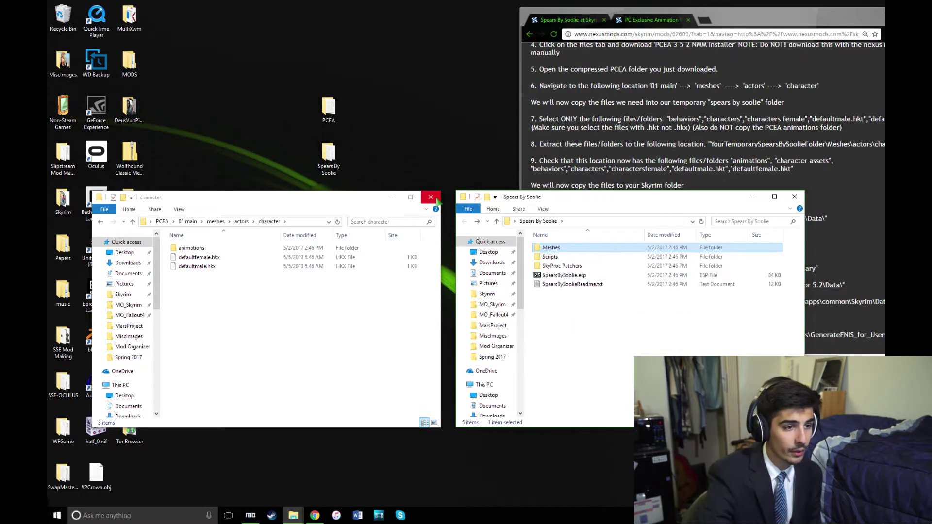
# - Close both folder windows and send the PCEA folder to the Recycle Bin
pyautogui.click(436, 204)
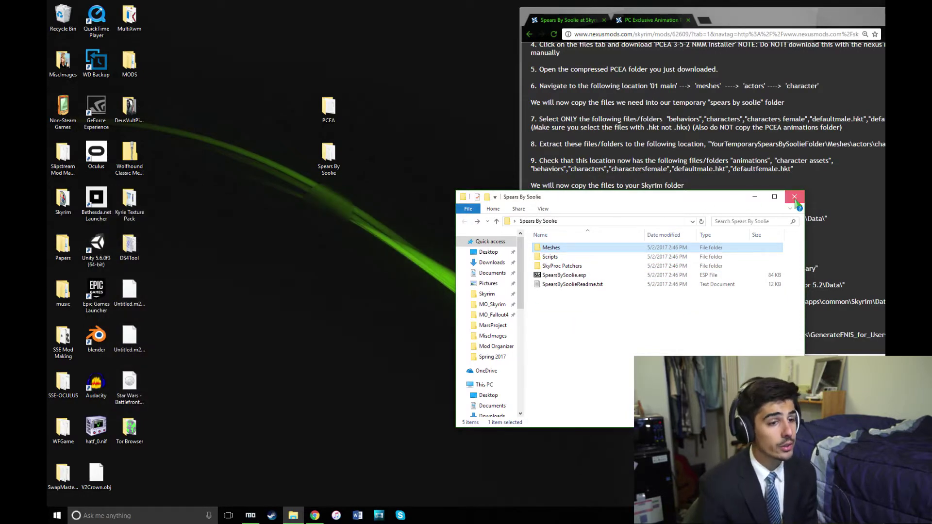
pyautogui.click(794, 196)
pyautogui.moveTo(335, 102); pyautogui.dragTo(73, 22)
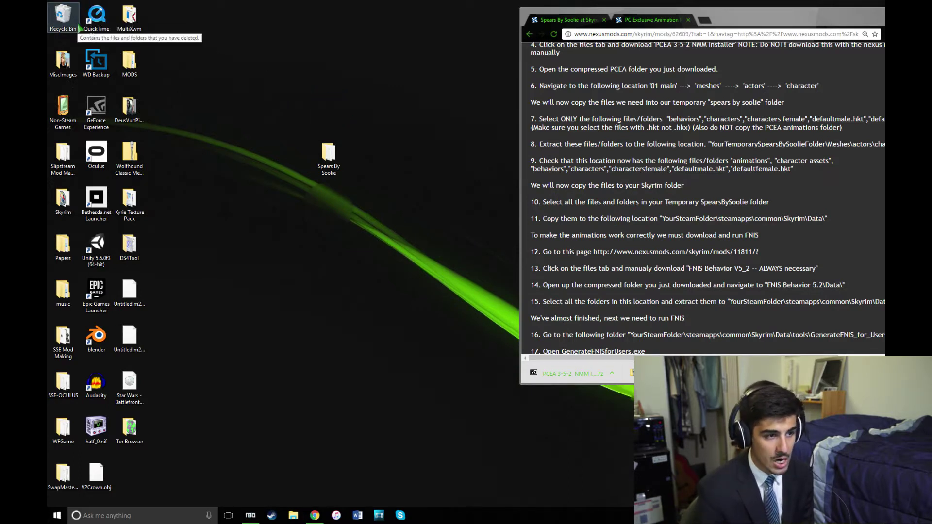
# - Compress the Spears By Soolie folder into Spears By Soolie.zip and remove the original folder
pyautogui.click(322, 163)
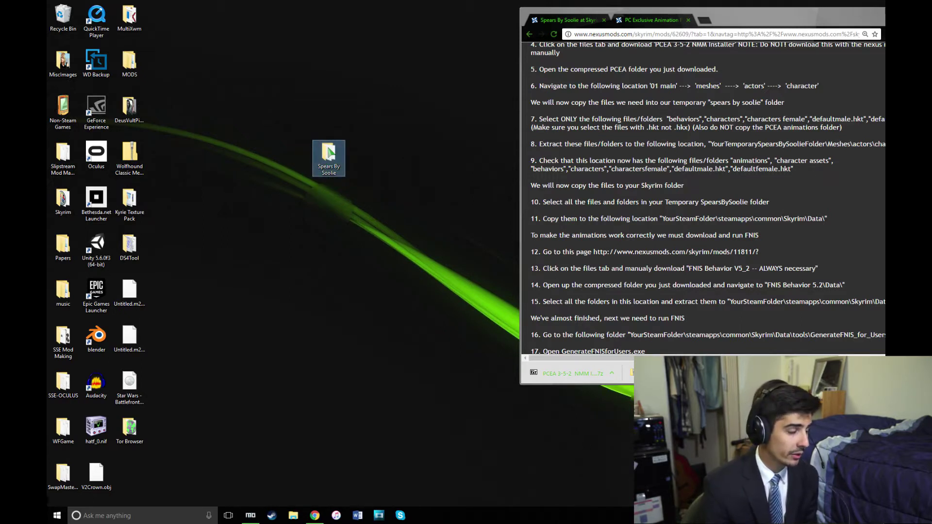
pyautogui.rightClick(329, 148)
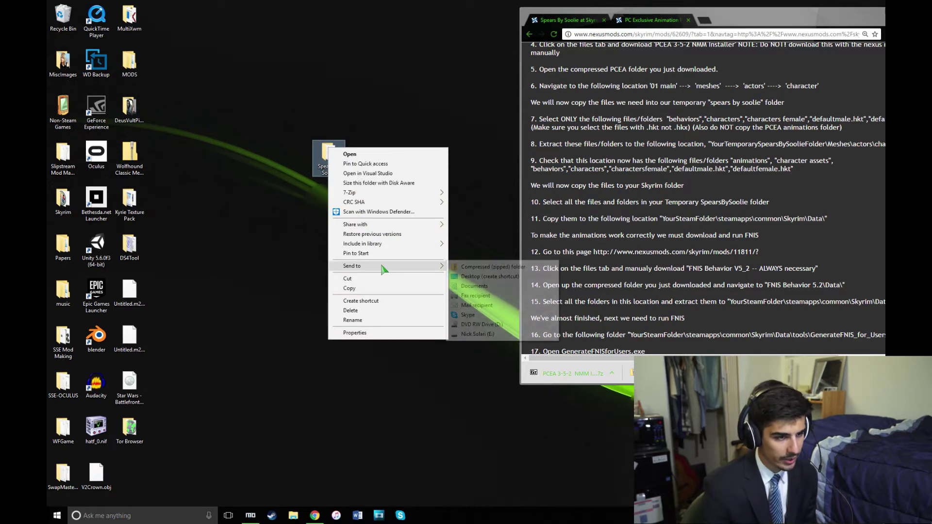
pyautogui.click(486, 266)
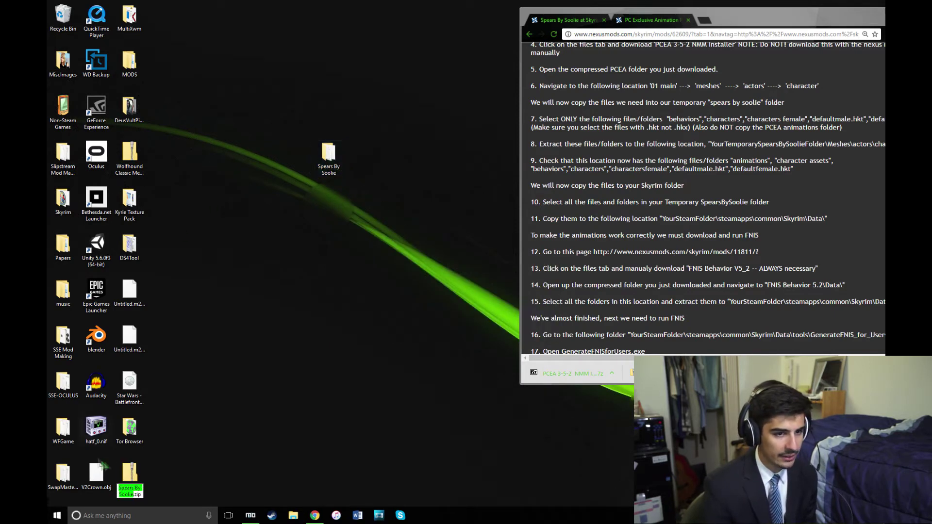
pyautogui.moveTo(129, 475); pyautogui.dragTo(325, 214)
pyautogui.moveTo(326, 158); pyautogui.dragTo(59, 10)
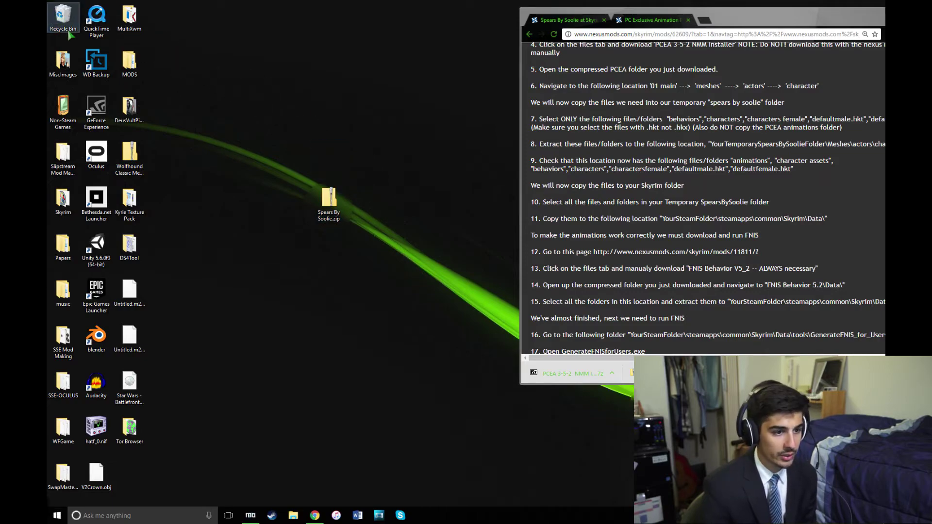
pyautogui.click(251, 515)
# - Add Spears By Soolie.zip to Mod Organizer's downloads, keeping it as a renamed new file
pyautogui.click(854, 5)
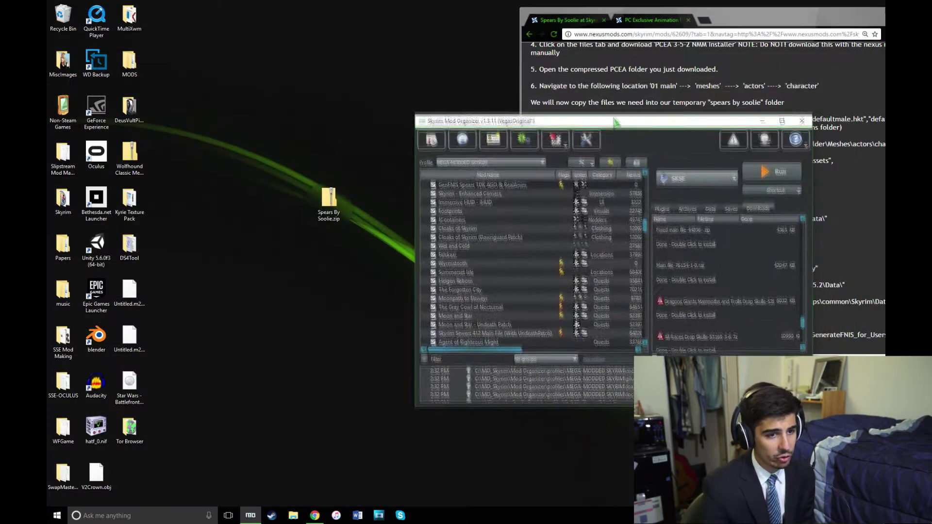
pyautogui.moveTo(328, 202); pyautogui.dragTo(669, 296)
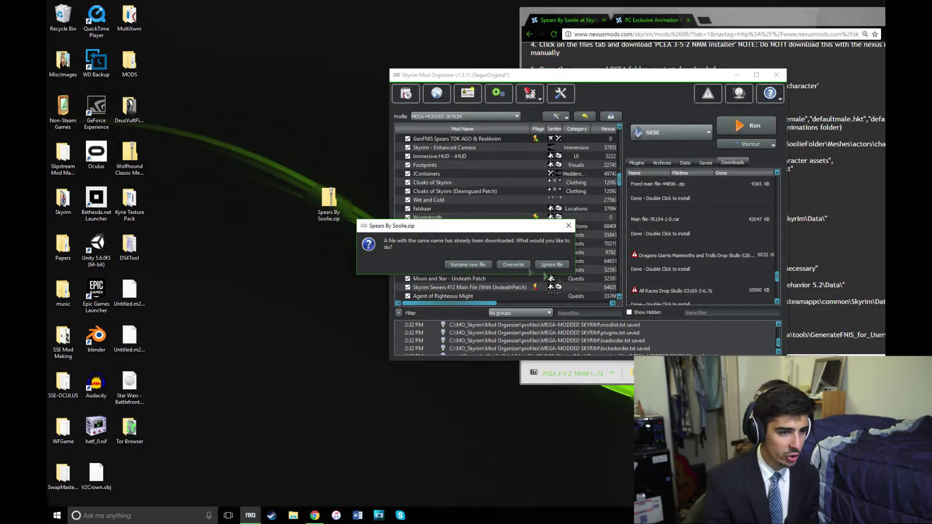
pyautogui.click(478, 266)
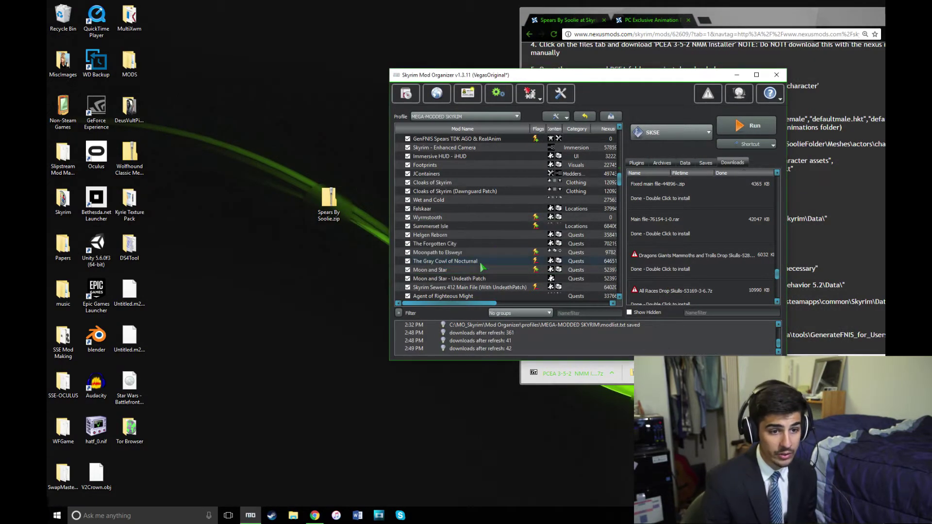
pyautogui.doubleClick(691, 77)
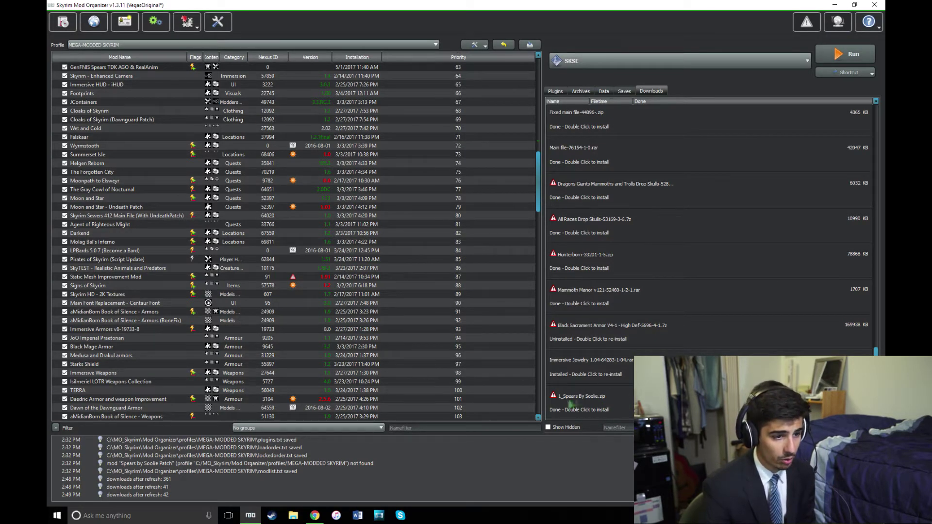
# - Install 1_Spears By Soolie.zip under the name 'Spears by Soolie' using manual installation
pyautogui.rightClick(603, 404)
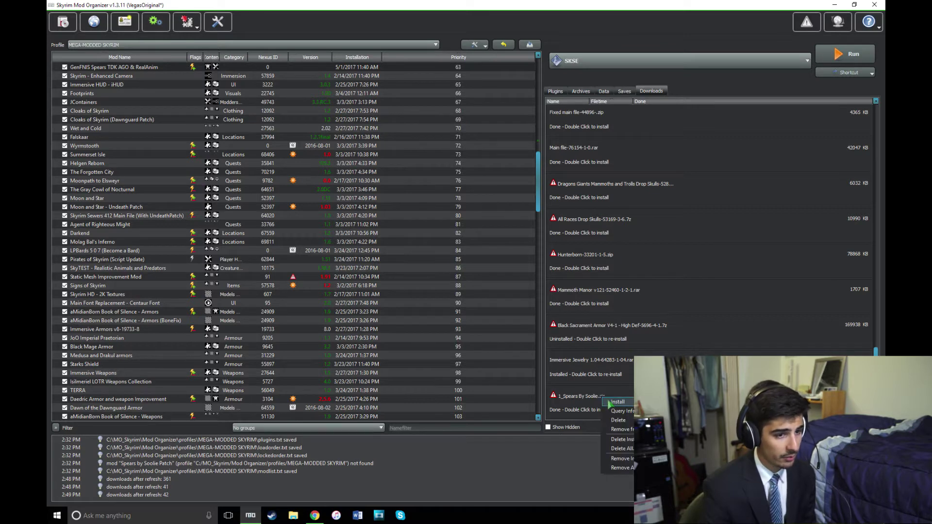
pyautogui.click(611, 404)
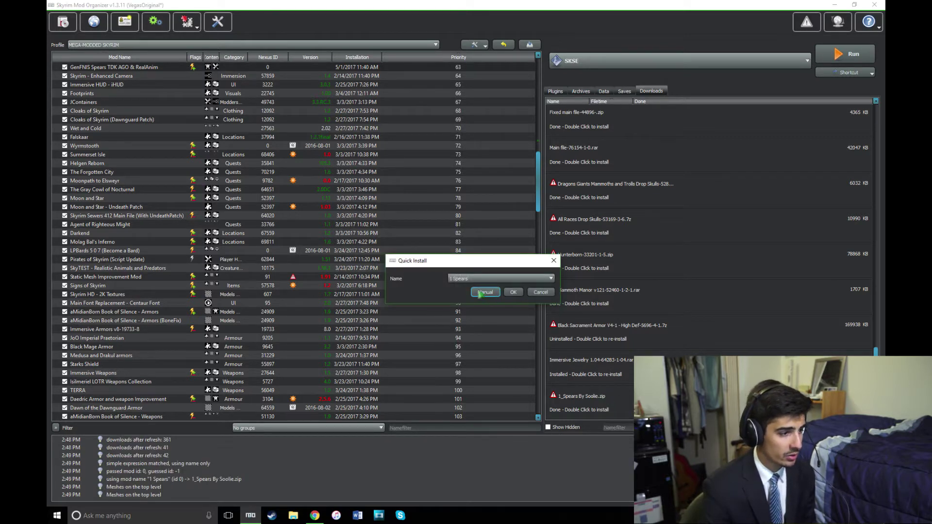
pyautogui.doubleClick(466, 279)
pyautogui.write('Spears b')
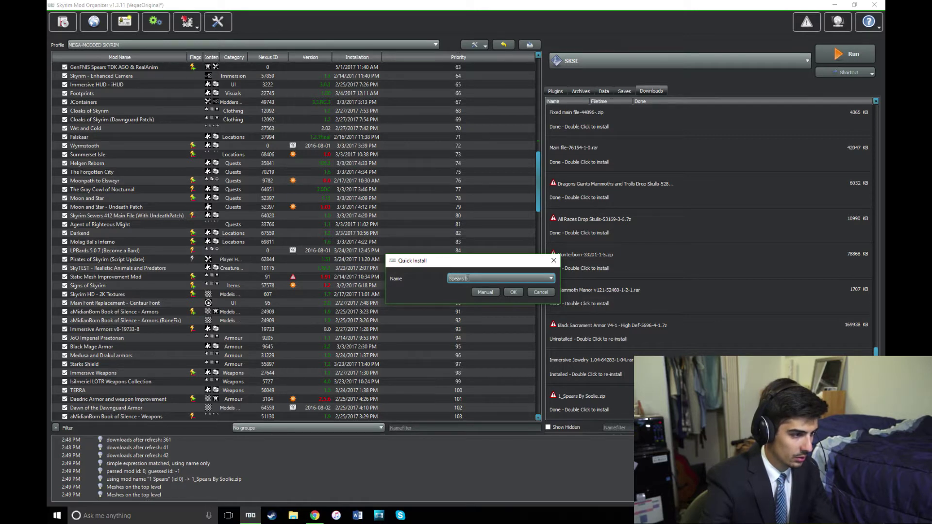
pyautogui.write('y Soolie')
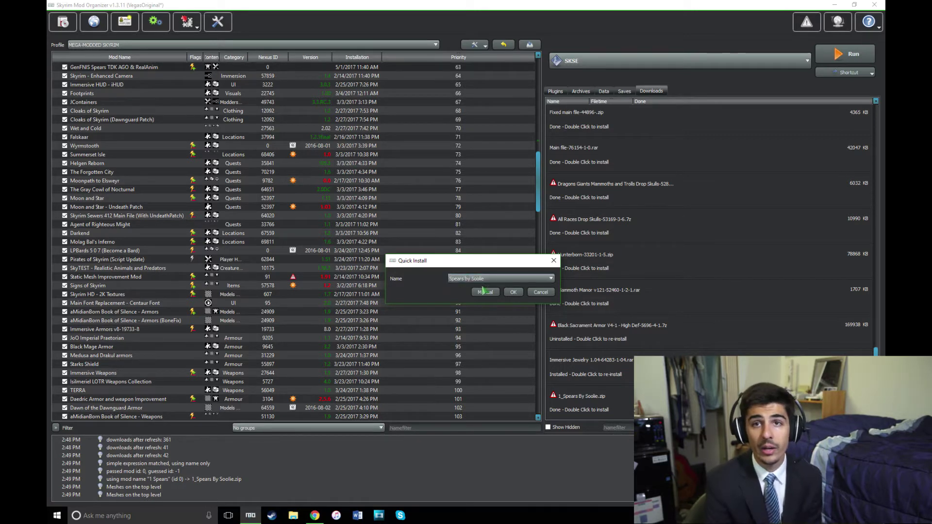
pyautogui.click(486, 292)
# - Set the Spears By Soolie node as the data directory in the manual installer
pyautogui.click(383, 245)
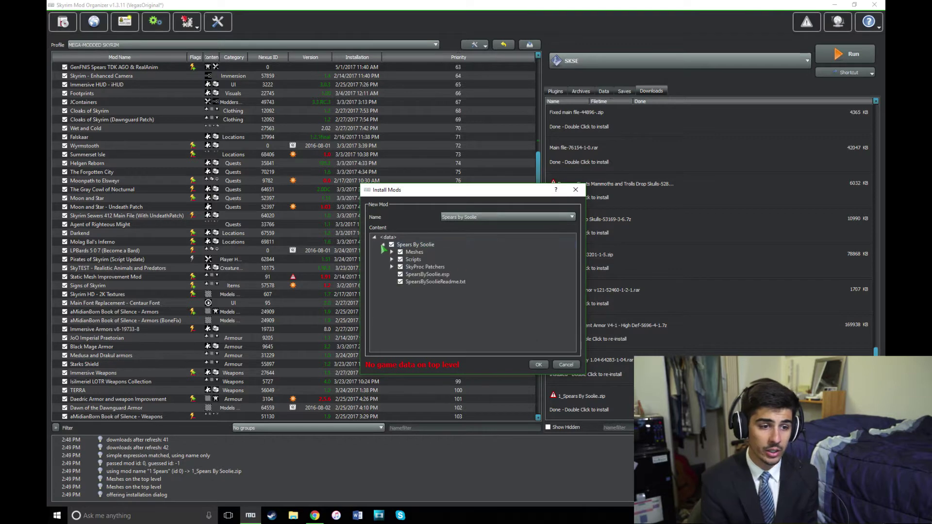
pyautogui.click(408, 246)
pyautogui.rightClick(407, 246)
pyautogui.click(422, 252)
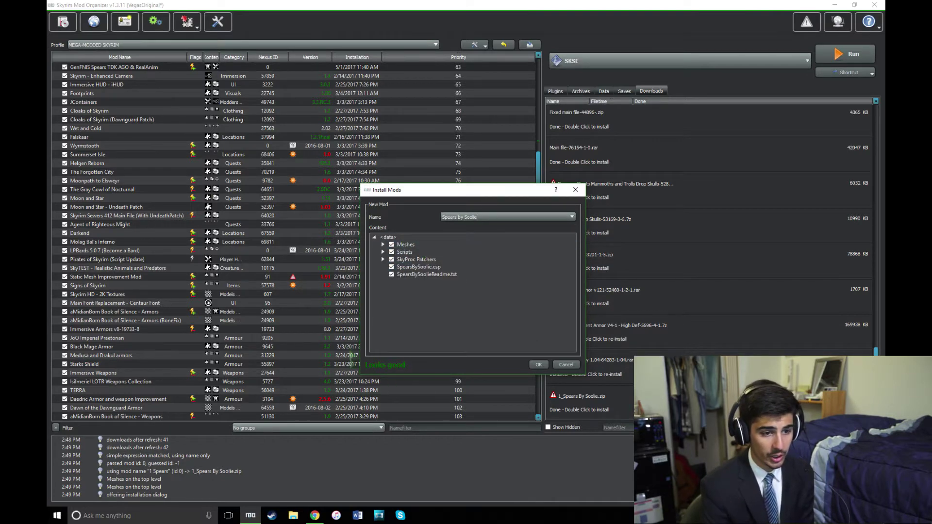
# - Read and close SpearsBySoolieReadme.txt, exclude it from the install, and install Spears by Soolie
pyautogui.rightClick(451, 279)
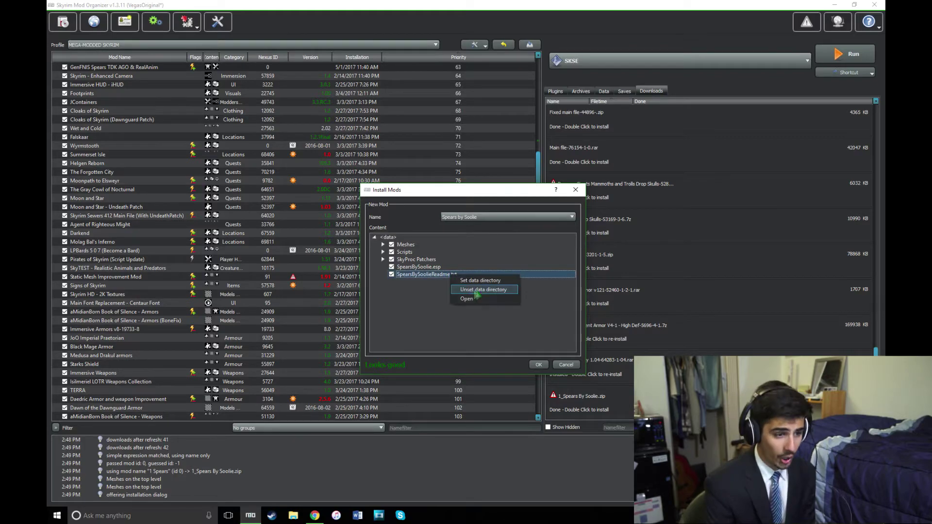
pyautogui.click(478, 293)
pyautogui.scroll(-20, 488, 199)
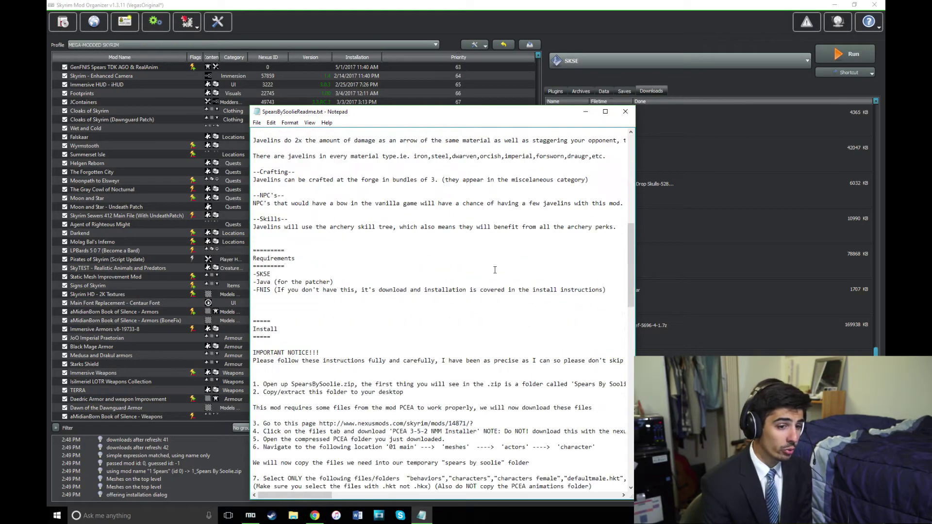
pyautogui.click(625, 111)
pyautogui.click(391, 274)
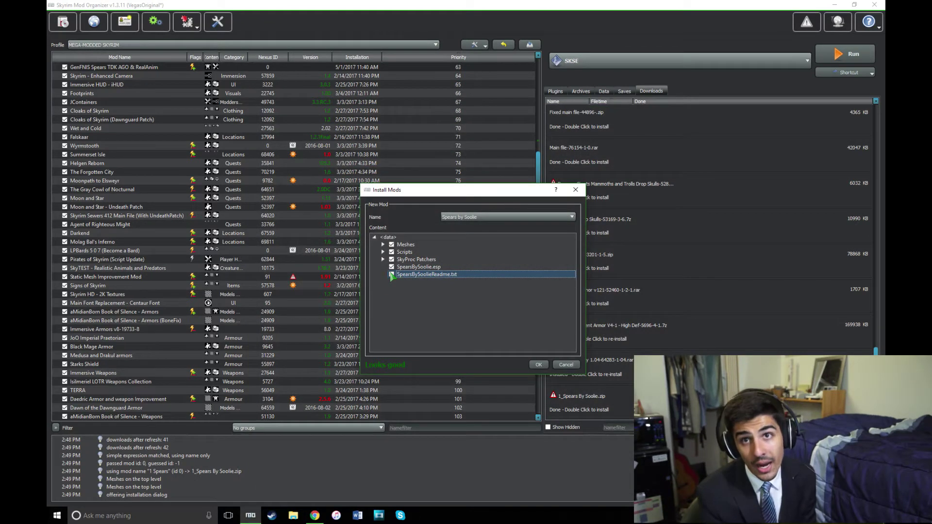
pyautogui.click(536, 365)
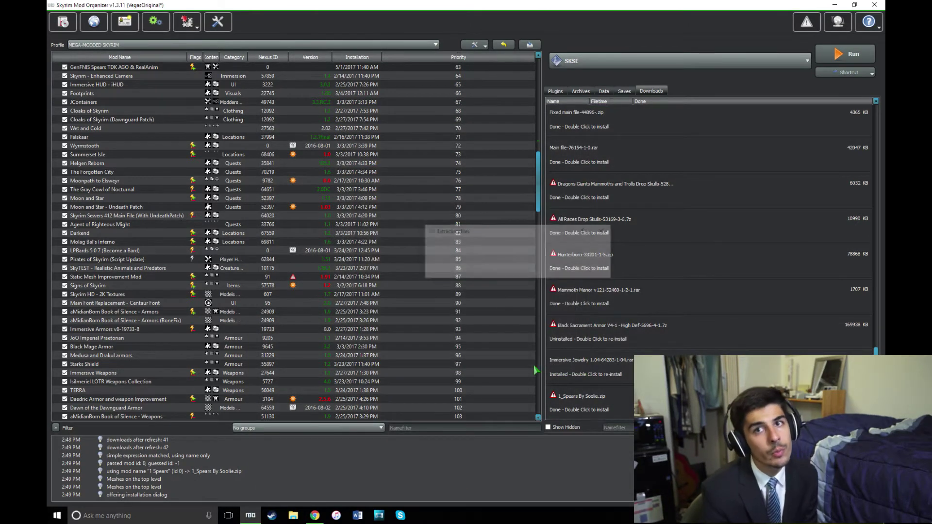
# - Remove the installed Spears archive from the downloads list
pyautogui.rightClick(589, 412)
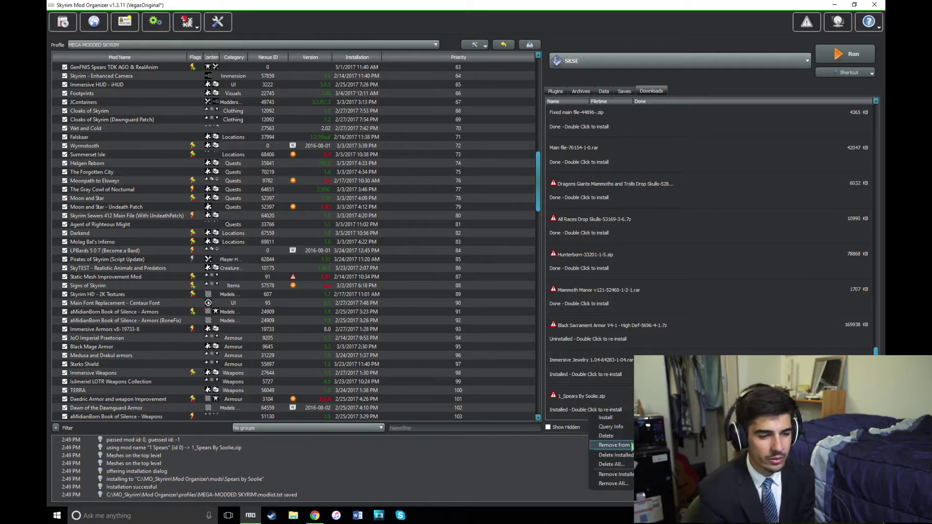
pyautogui.click(631, 445)
pyautogui.scroll(-6, 439, 323)
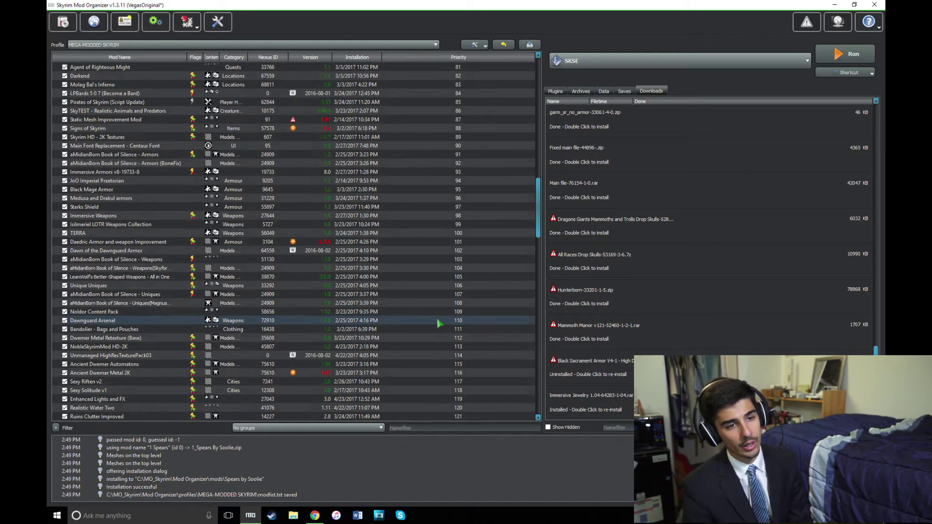
pyautogui.scroll(-20, 439, 322)
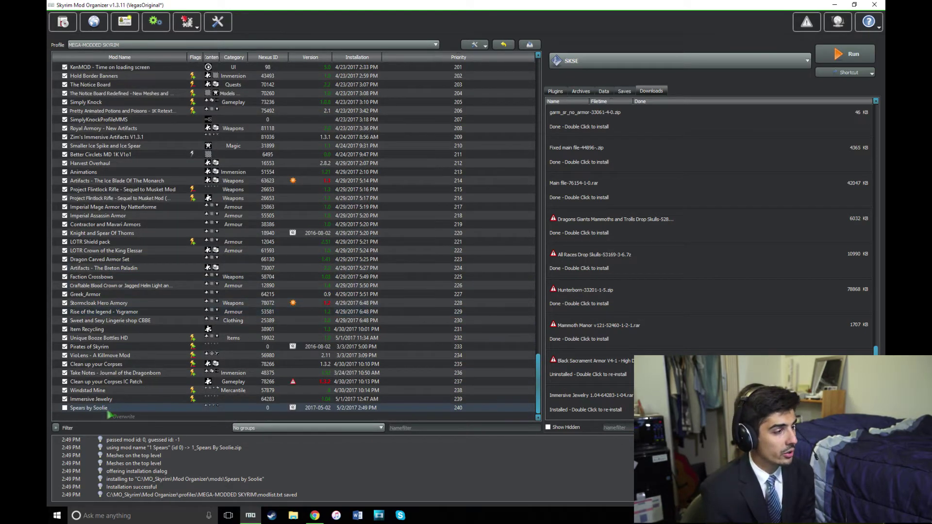
# - Enable Spears by Soolie and drag it to priority 63, above GenFNIS Spears TDK AGO & RealAnim
pyautogui.click(65, 409)
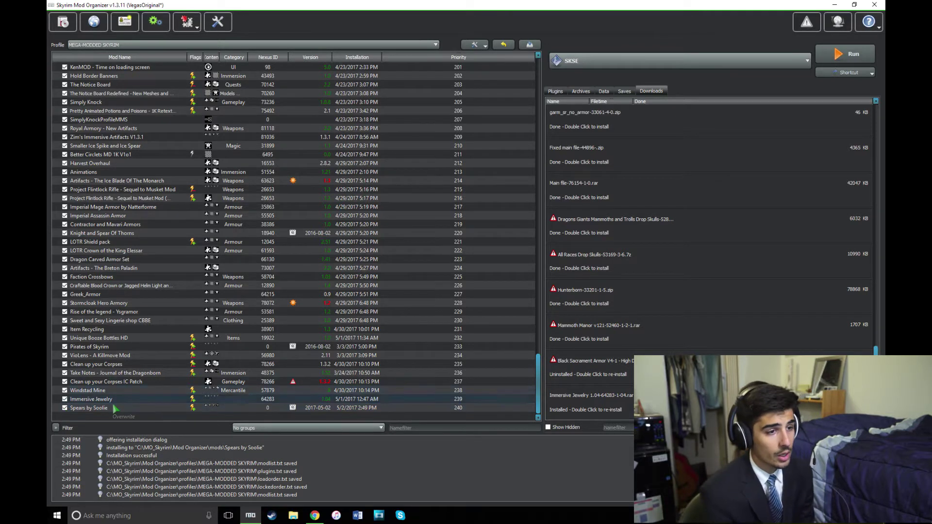
pyautogui.moveTo(117, 409); pyautogui.dragTo(147, 381)
pyautogui.click(150, 390)
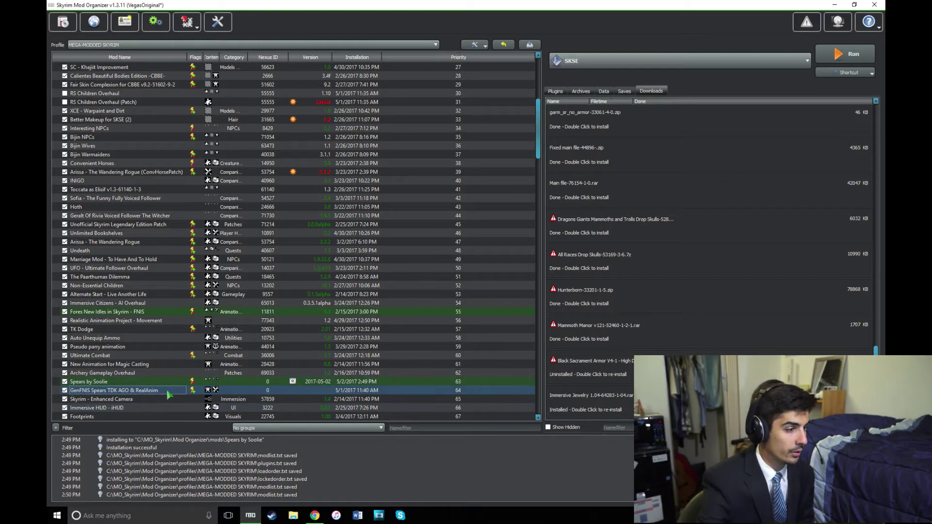
pyautogui.rightClick(169, 393)
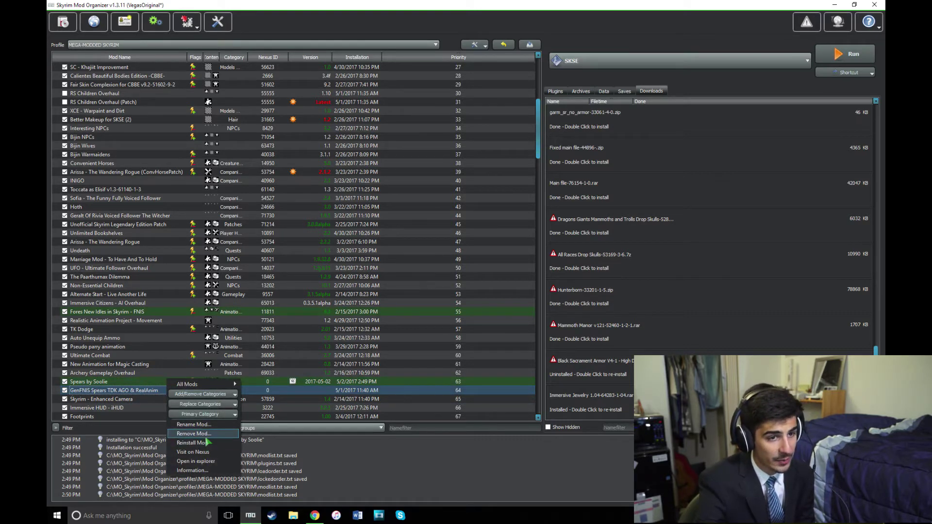
# - Remove the GenFNIS Spears TDK AGO & RealAnim mod and launch Generate FNIS for Users
pyautogui.click(205, 435)
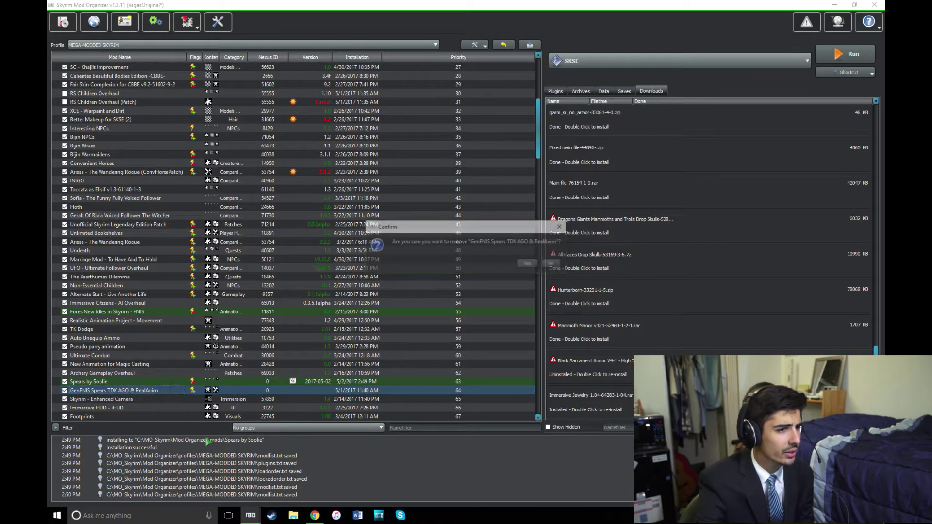
pyautogui.click(534, 263)
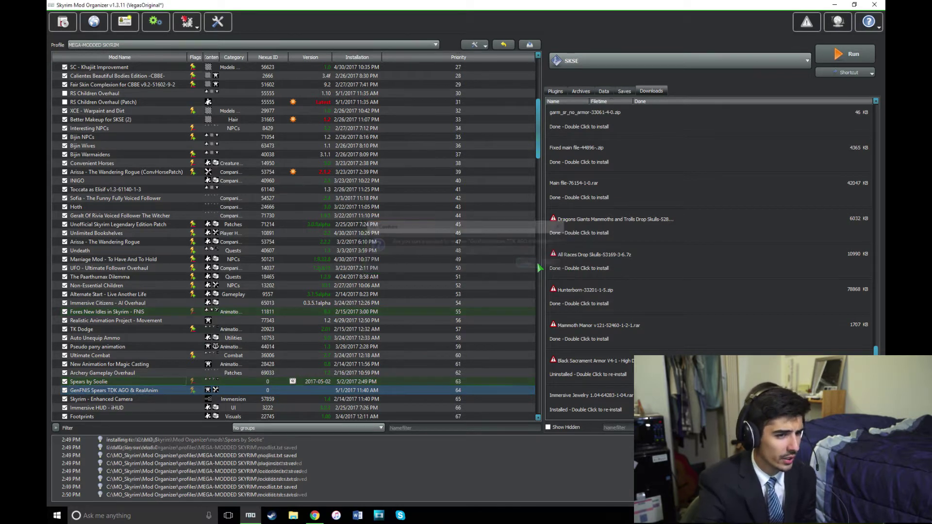
pyautogui.click(695, 61)
pyautogui.click(586, 175)
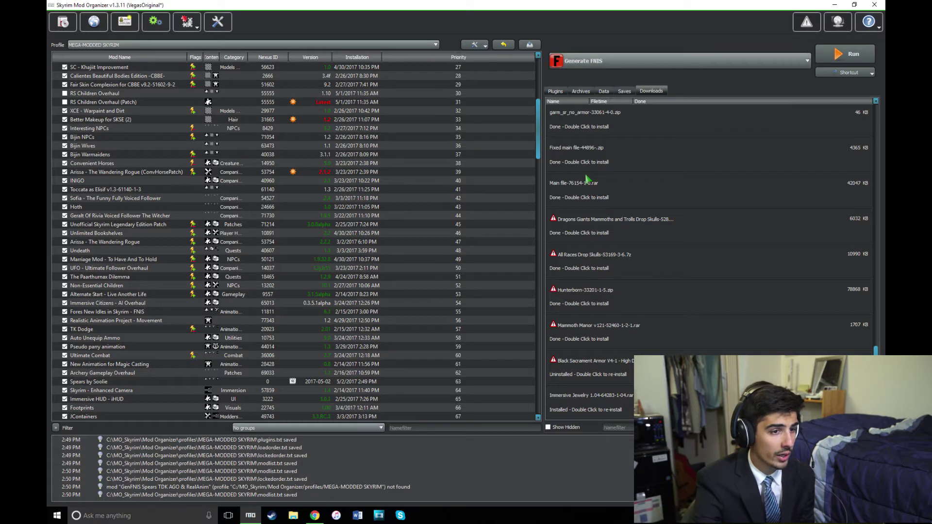
pyautogui.click(860, 55)
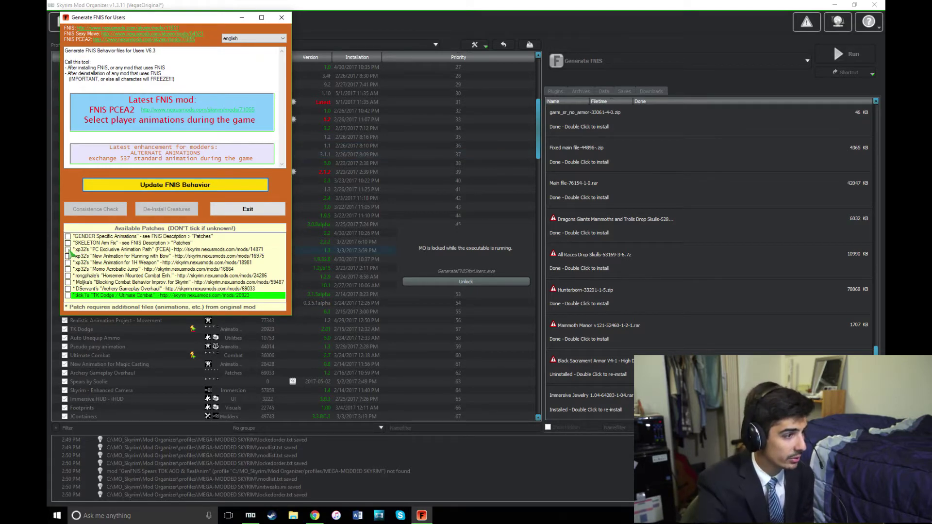
# - Enable the PCEA, Archery Gameplay Overhaul and TK Dodge patches, update FNIS behaviors, then close FNIS
pyautogui.click(68, 250)
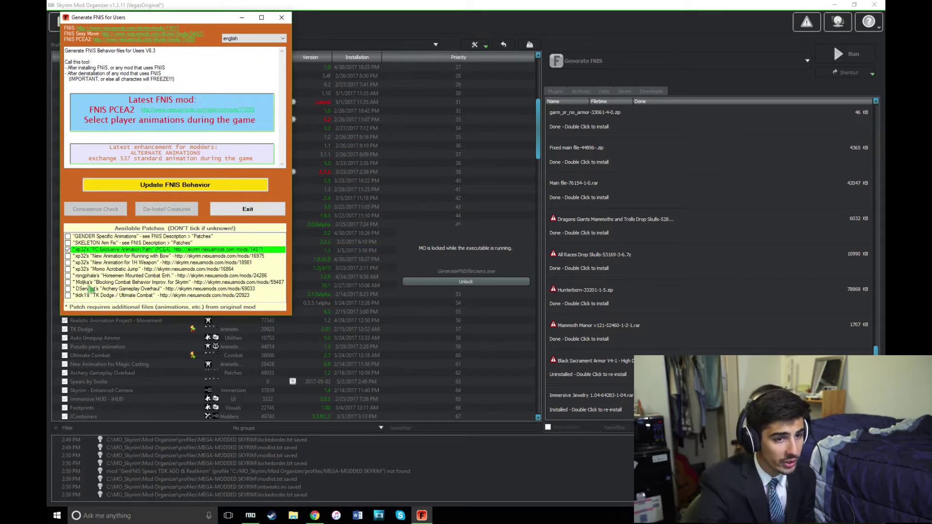
pyautogui.click(68, 289)
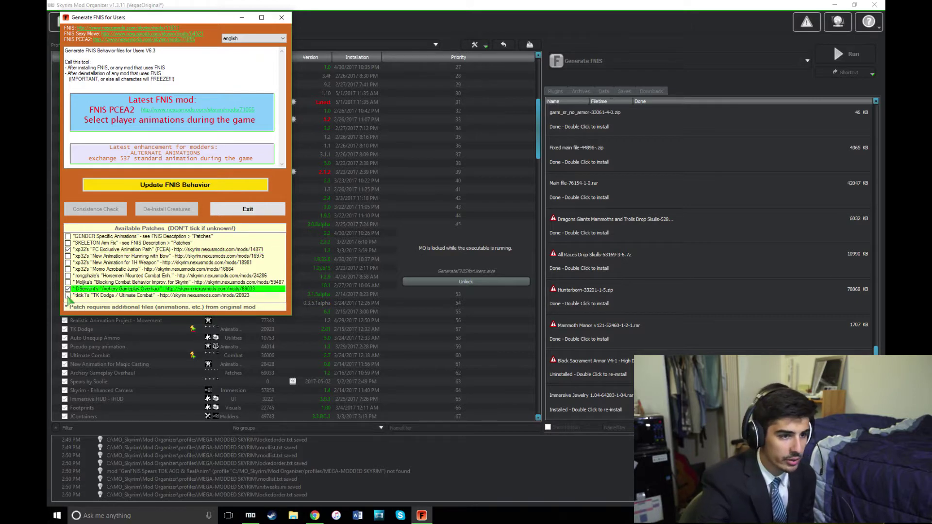
pyautogui.click(68, 296)
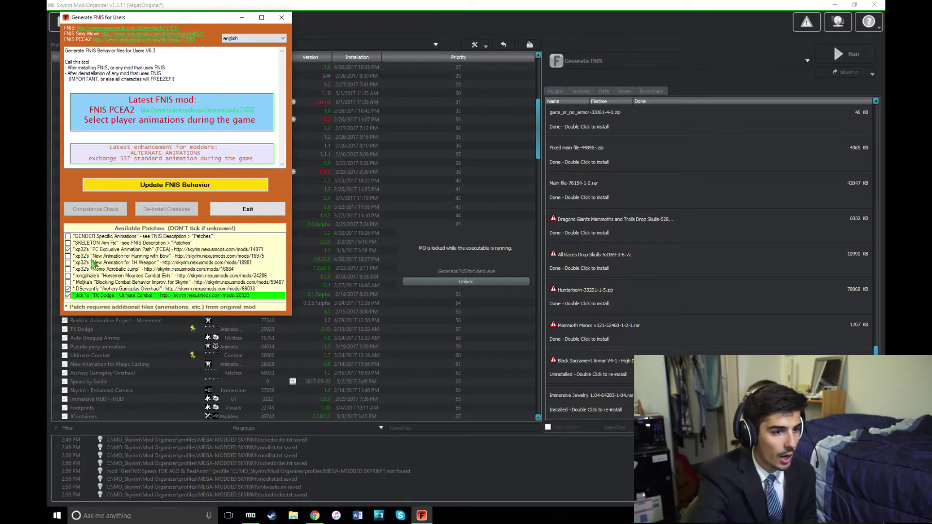
pyautogui.click(234, 186)
pyautogui.click(500, 297)
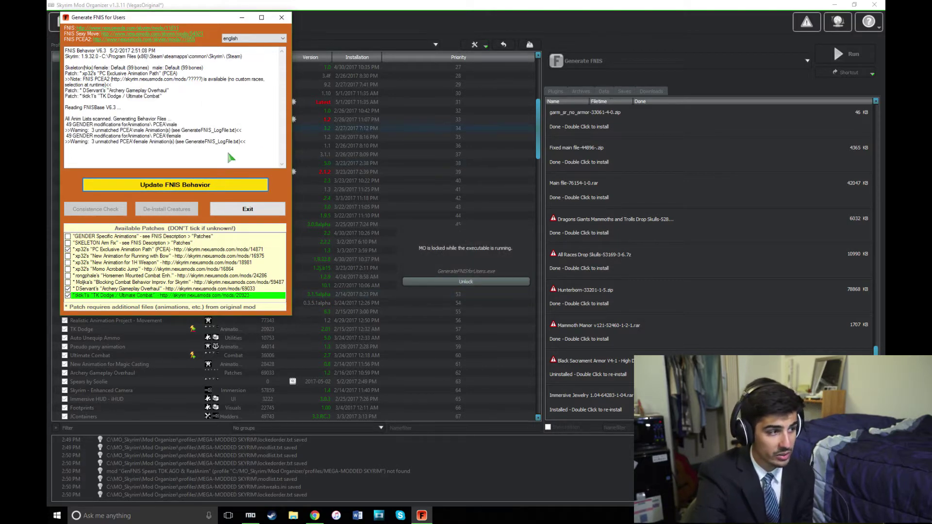
pyautogui.click(261, 213)
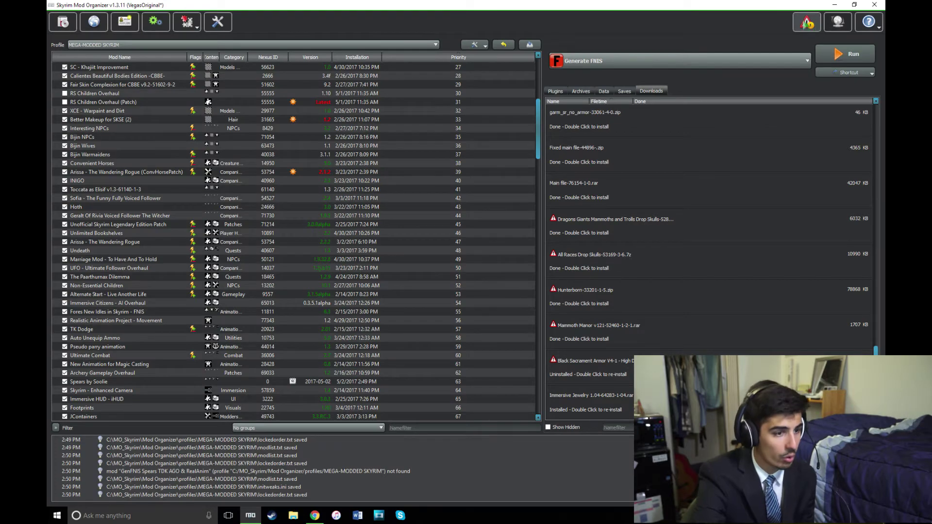
# - Review the reported problems and inspect the FNIS files sitting in Overwrite
pyautogui.click(806, 22)
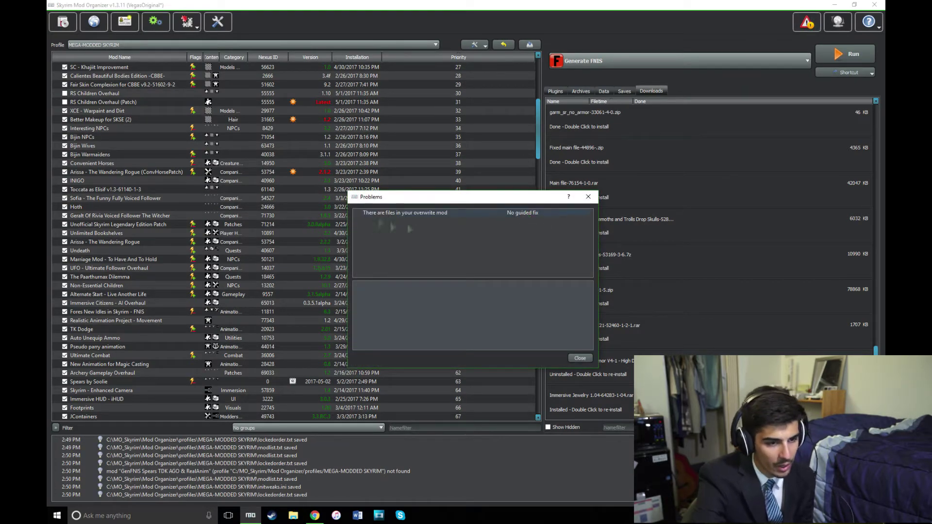
pyautogui.click(588, 197)
pyautogui.scroll(-20, 418, 417)
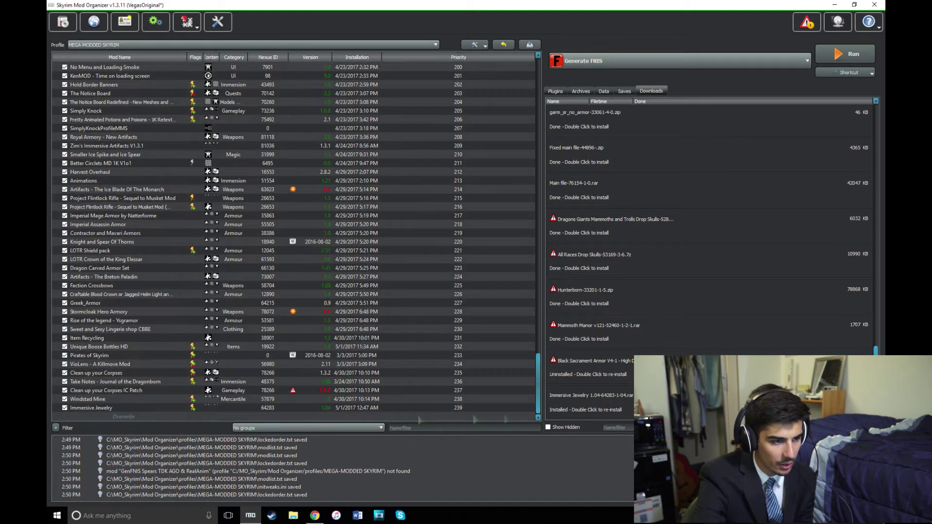
pyautogui.doubleClick(148, 419)
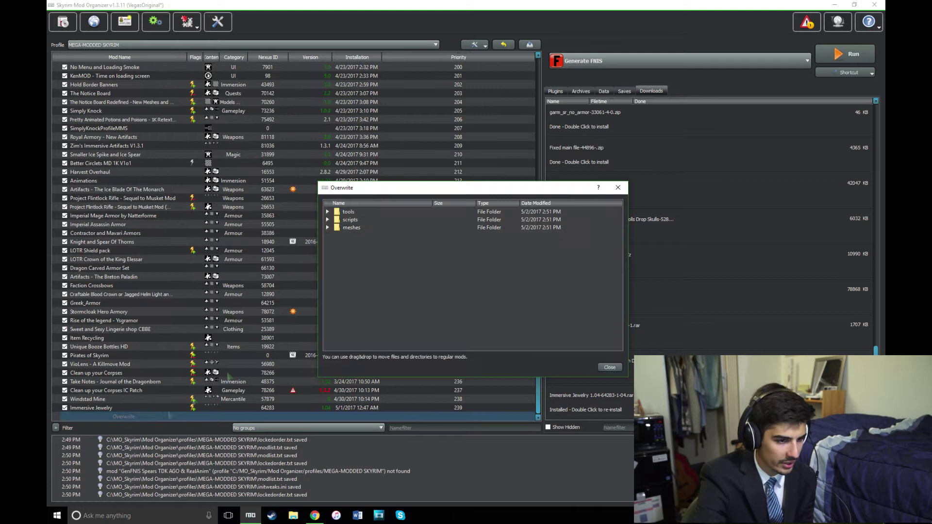
pyautogui.click(610, 369)
# - Create the GenFNIS Spears TDK AGO & RealAnim mod from Overwrite, enable it, and place it below Spears by Soolie
pyautogui.rightClick(147, 418)
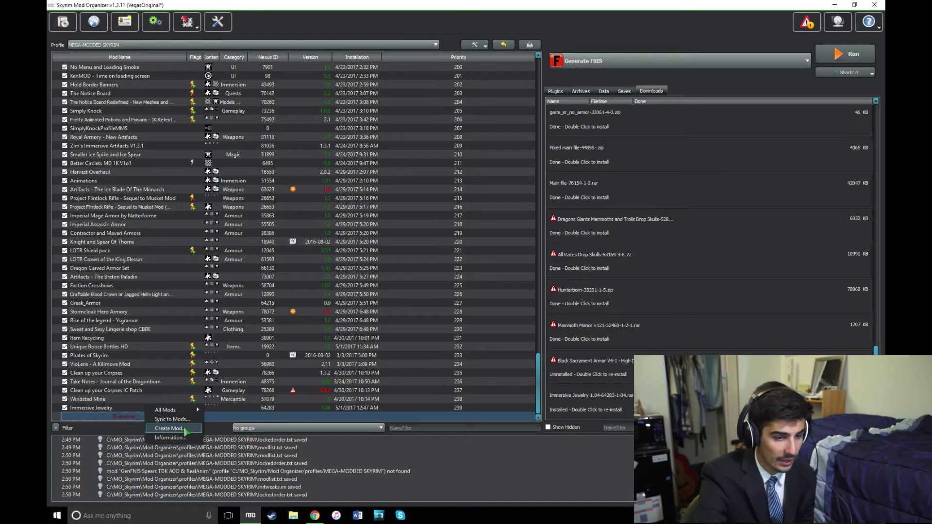
pyautogui.click(170, 426)
pyautogui.write('GenFNIS Spears TDK AGO & RealAnim')
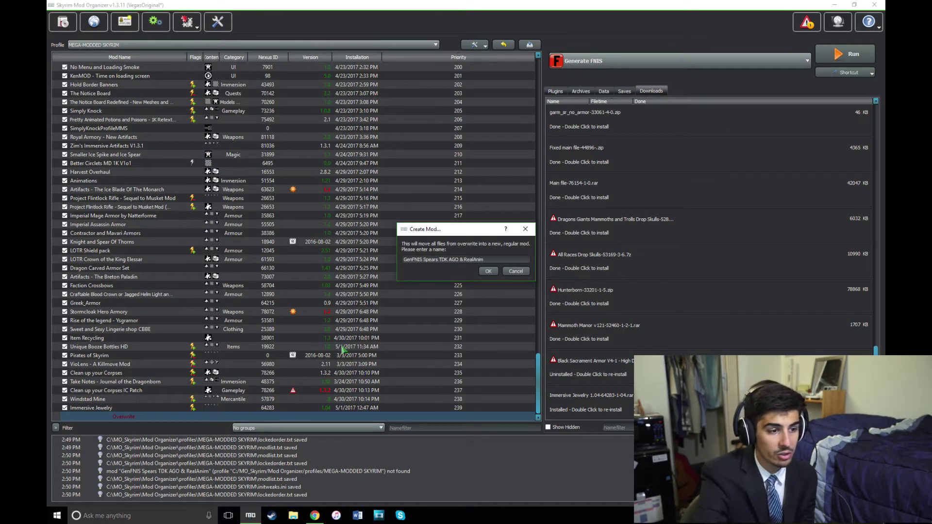
pyautogui.click(488, 271)
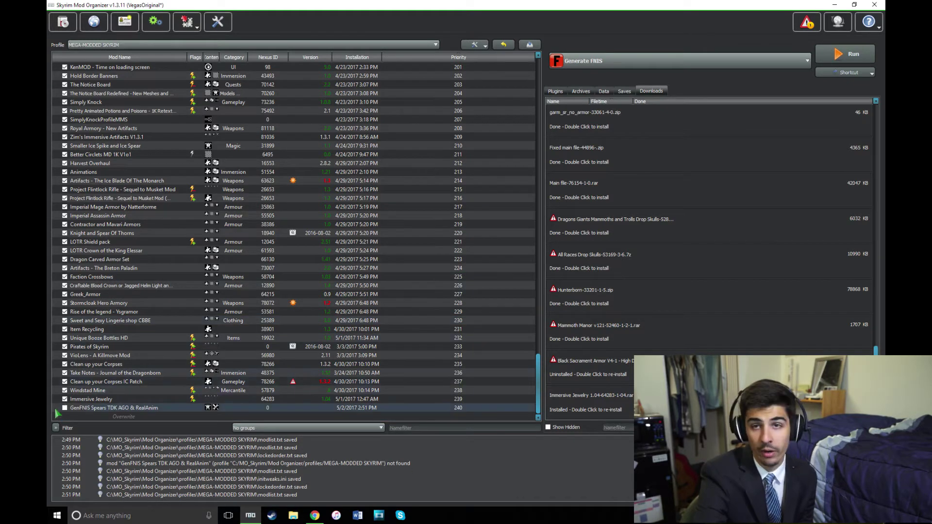
pyautogui.click(65, 408)
pyautogui.moveTo(97, 408); pyautogui.dragTo(138, 161)
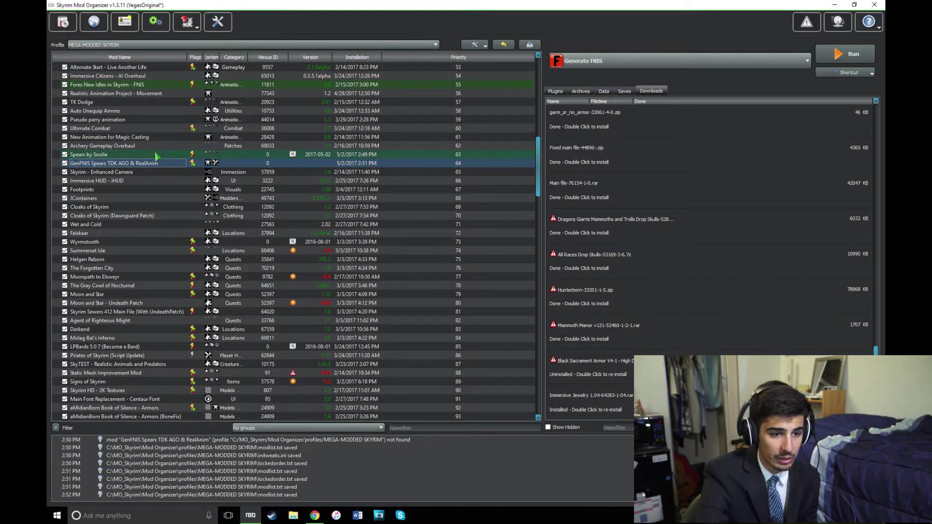
pyautogui.click(157, 155)
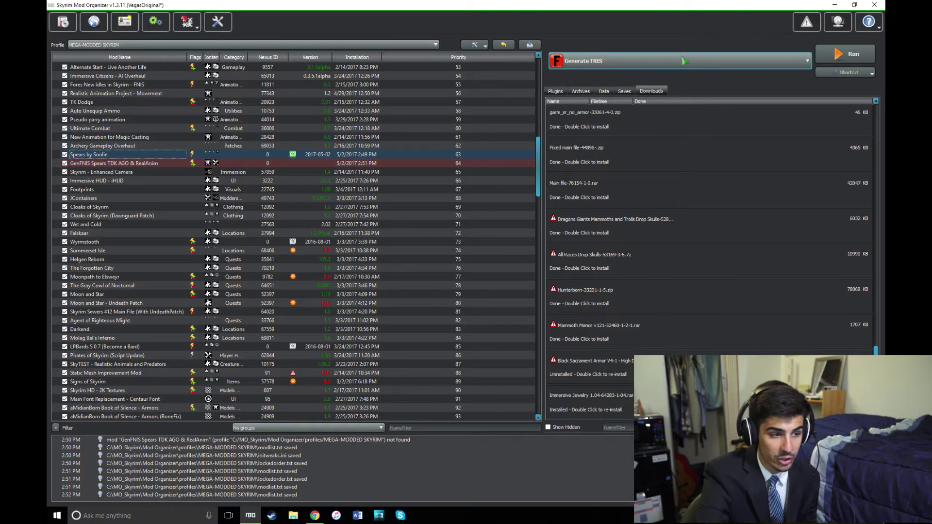
# - Add an executable titled 'Spears by Soolie Patcher' and browse into the Mod Organizer mods folder
pyautogui.click(156, 21)
pyautogui.click(409, 274)
pyautogui.write('Spears')
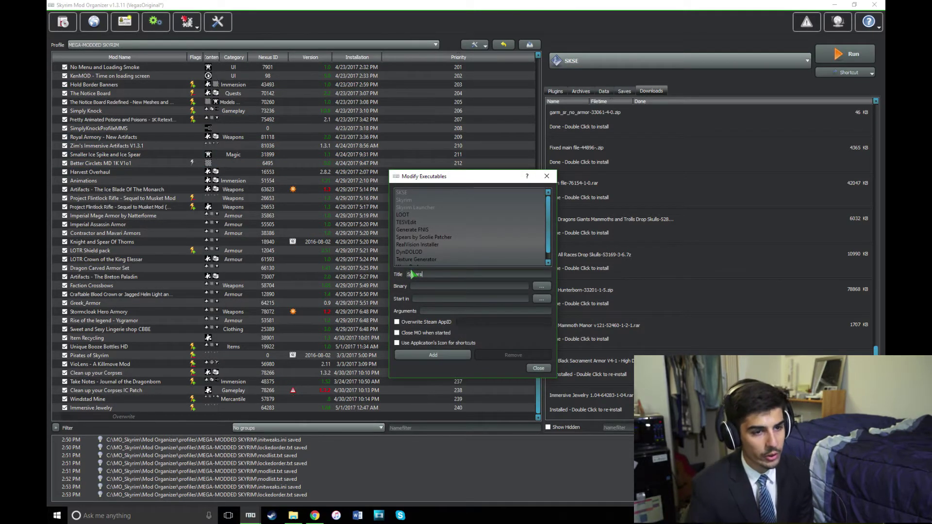
pyautogui.write(' by Soolie P')
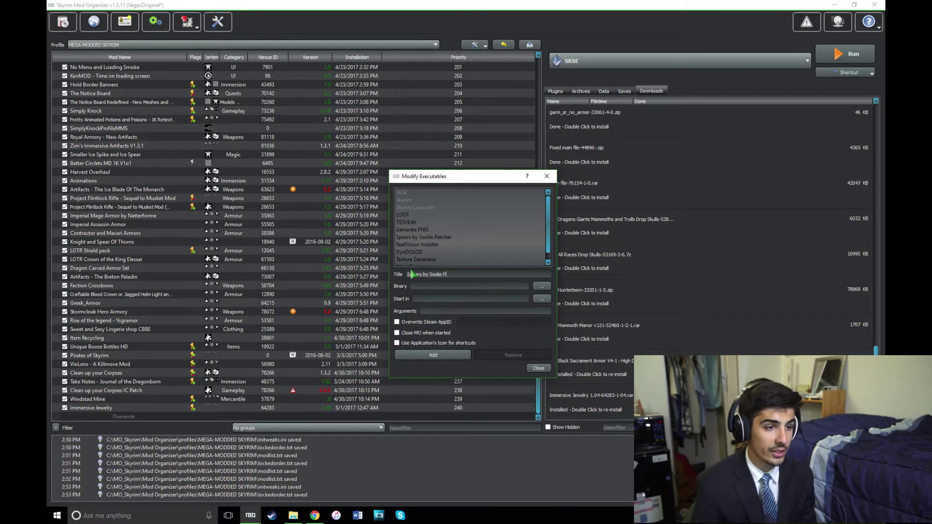
pyautogui.write('atcher')
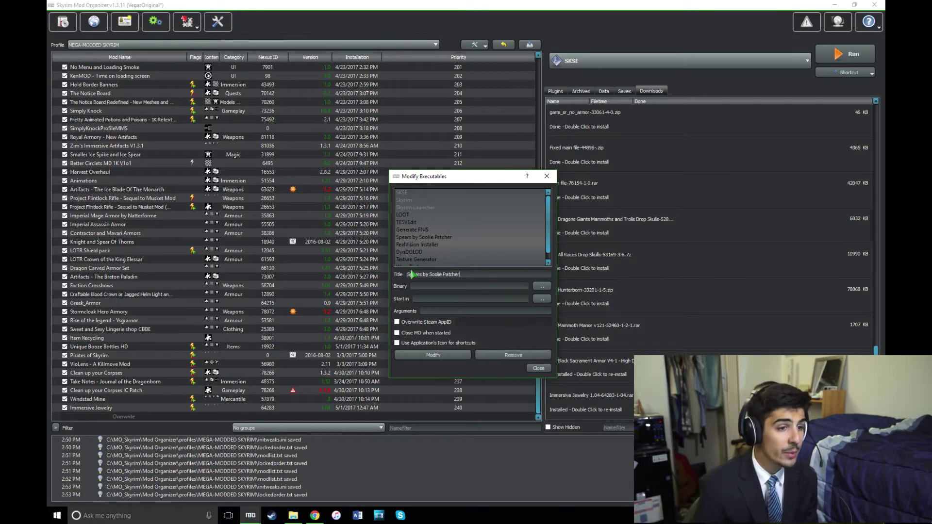
pyautogui.click(541, 287)
pyautogui.scroll(5, 443, 374)
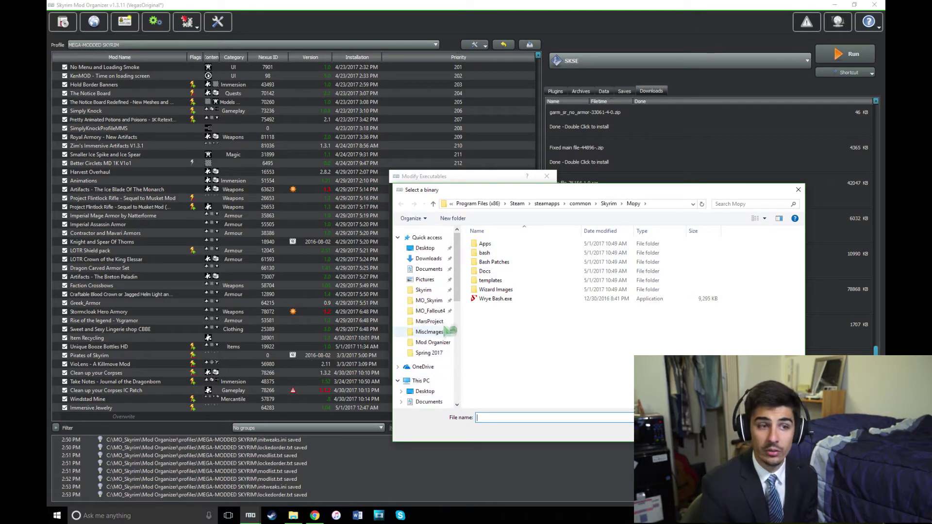
pyautogui.click(434, 301)
pyautogui.doubleClick(495, 253)
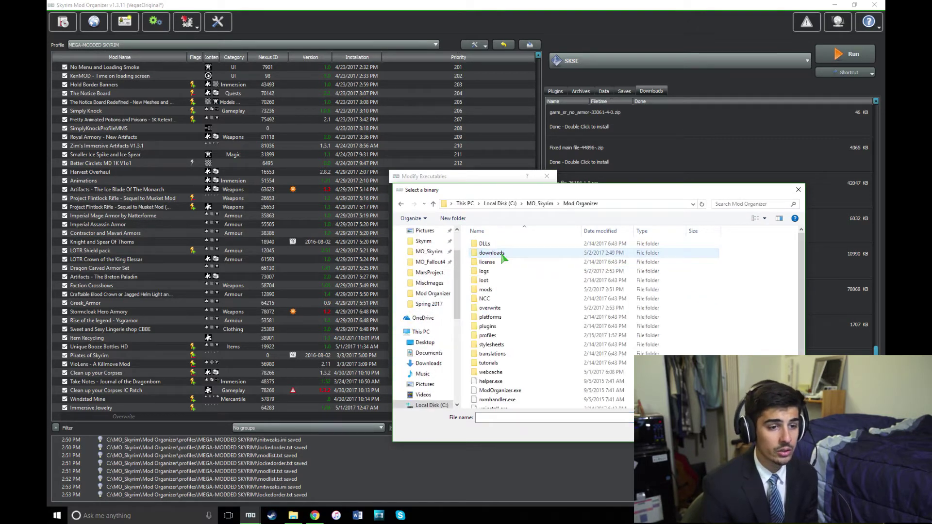
pyautogui.doubleClick(505, 261)
pyautogui.scroll(-15, 534, 313)
# - Point it at Spears by Soolie\SkyProc Patchers\Spears By Soolie\Spears by Soolie Patcher.jar and save the entry
pyautogui.doubleClick(534, 323)
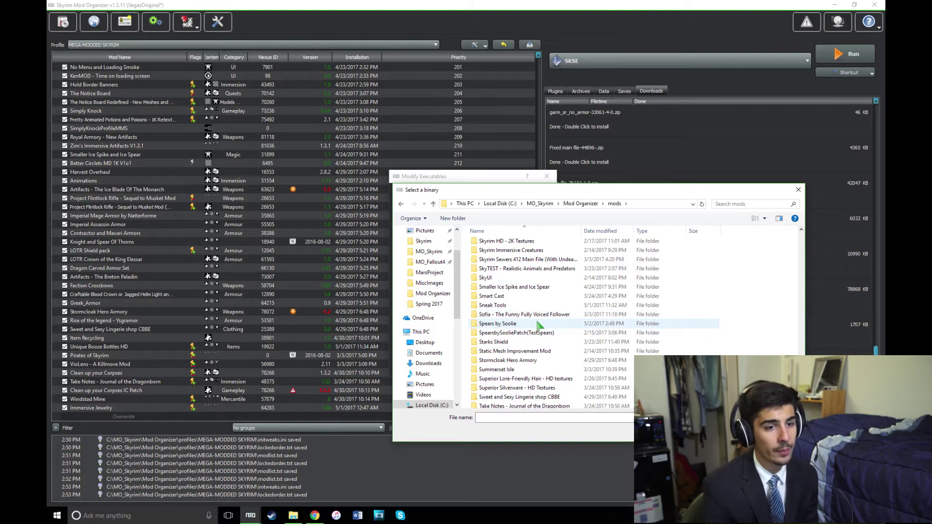
pyautogui.doubleClick(528, 259)
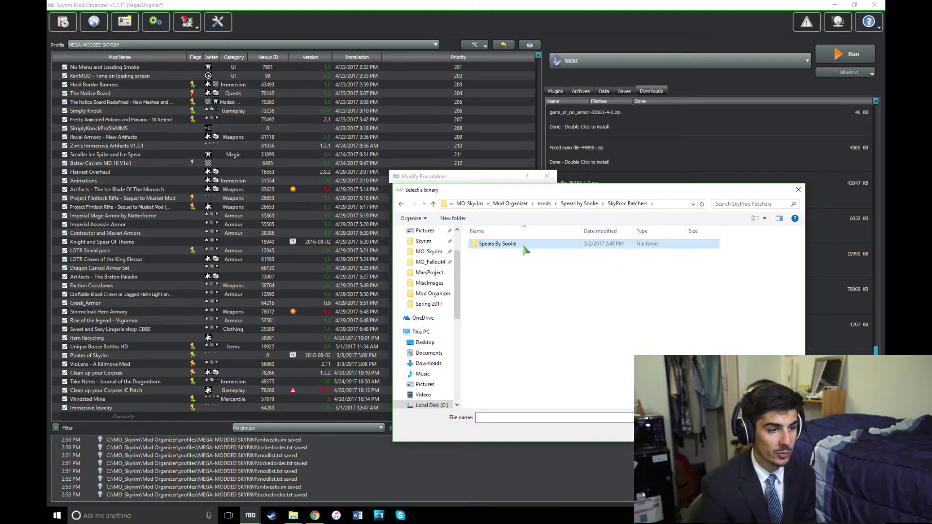
pyautogui.doubleClick(523, 244)
pyautogui.click(513, 245)
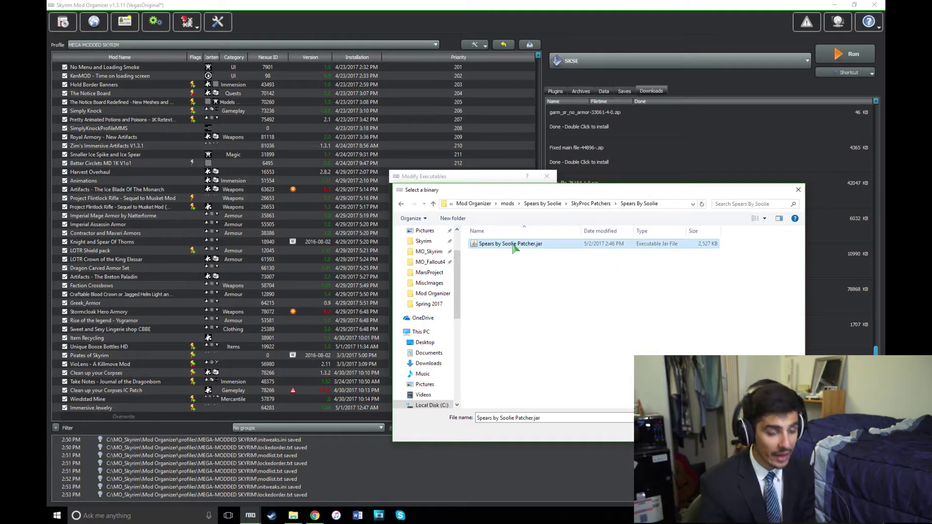
pyautogui.doubleClick(514, 244)
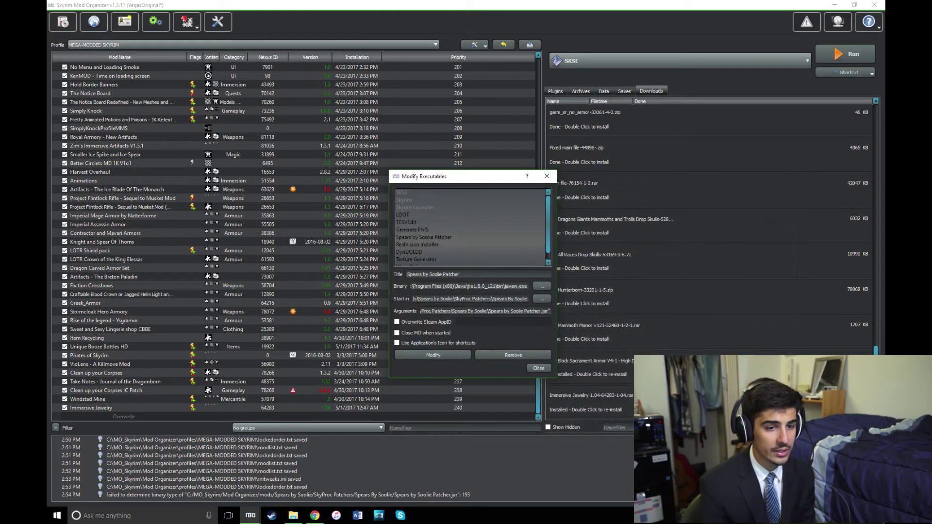
pyautogui.click(539, 368)
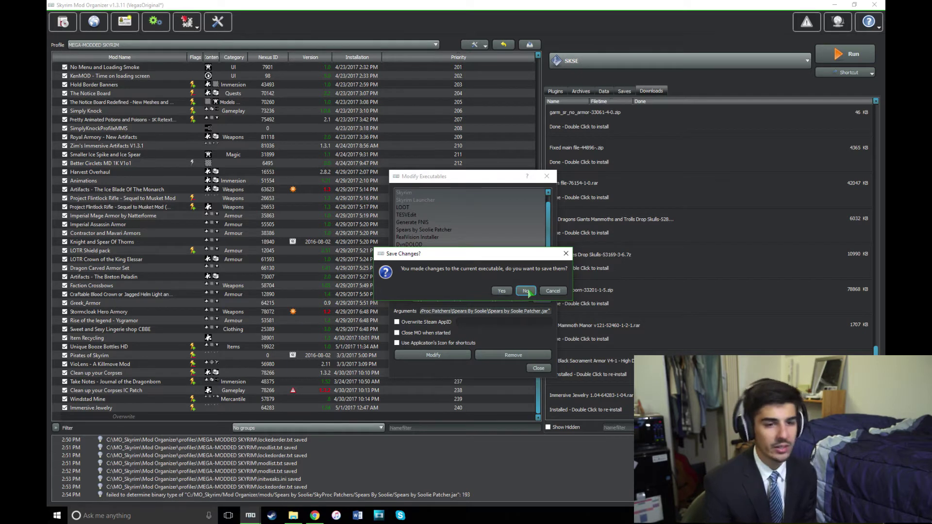
pyautogui.click(526, 291)
pyautogui.click(602, 61)
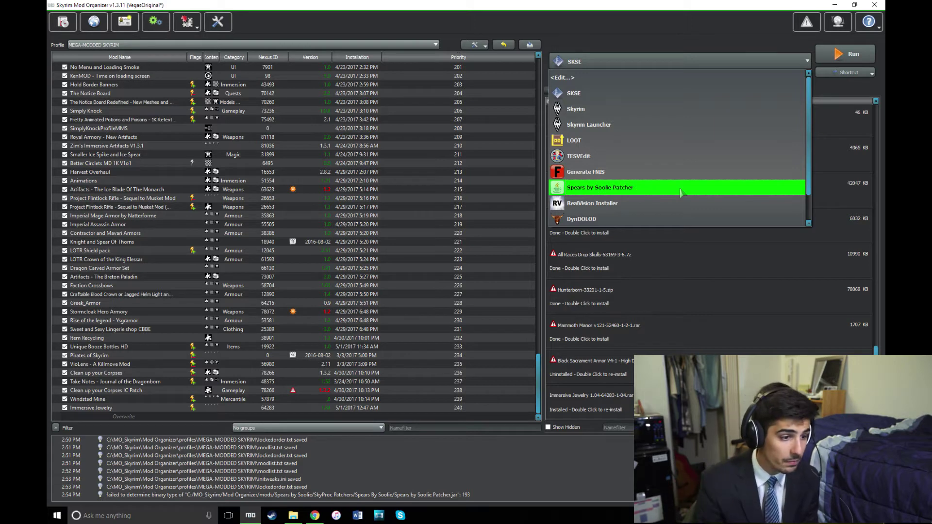
# - Select Spears by Soolie Patcher as the executable, then filter for 'COT' and disable TrueStorms-CoT-WeatherPatch.esp
pyautogui.click(681, 192)
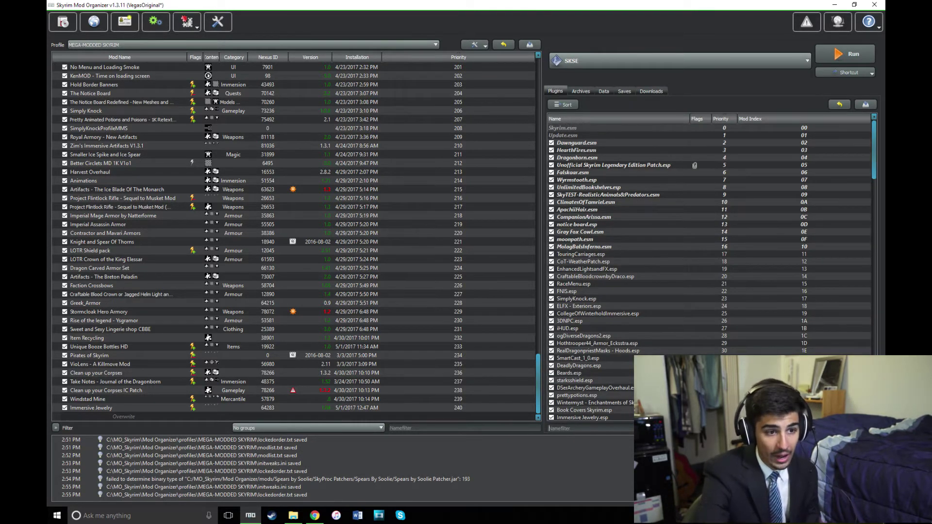
pyautogui.click(573, 428)
pyautogui.write('COT')
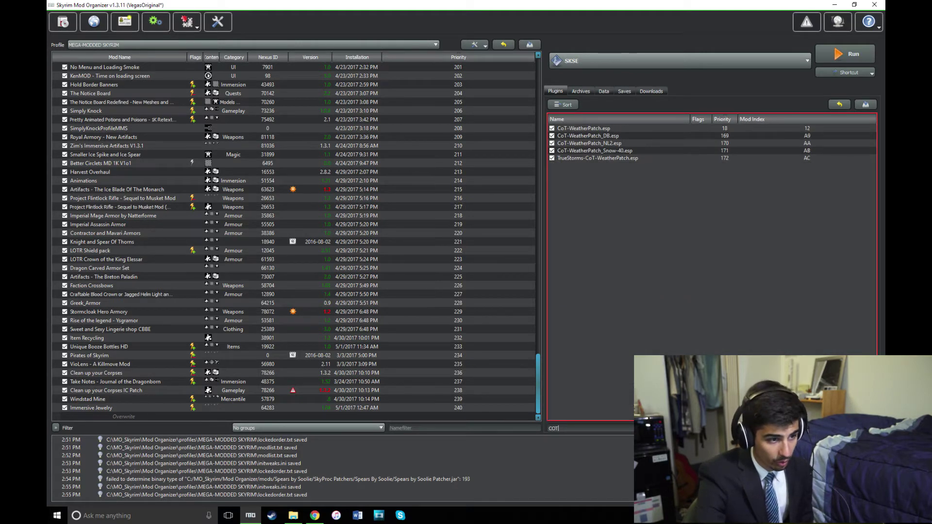
pyautogui.click(552, 159)
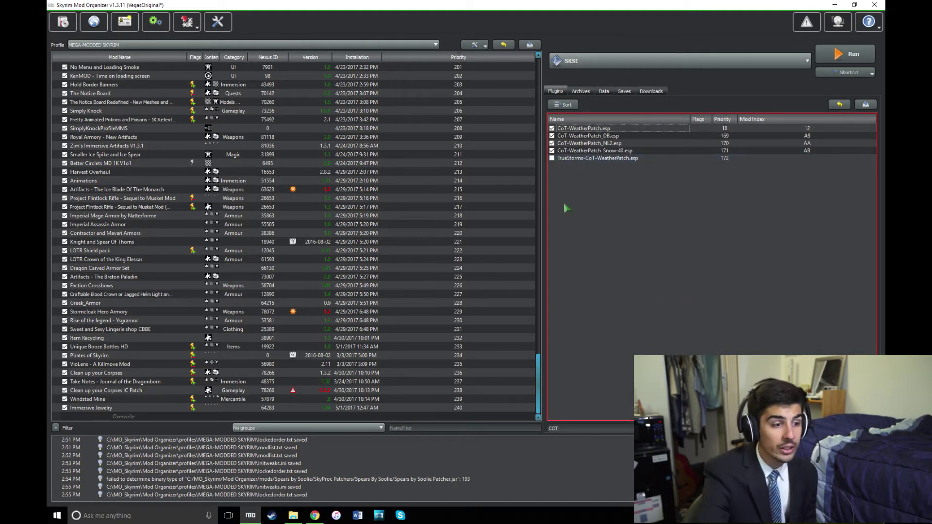
# - Filter for 'Darken' and disable Darkend.esp, then filter the plugin list for 'U'
pyautogui.doubleClick(589, 429)
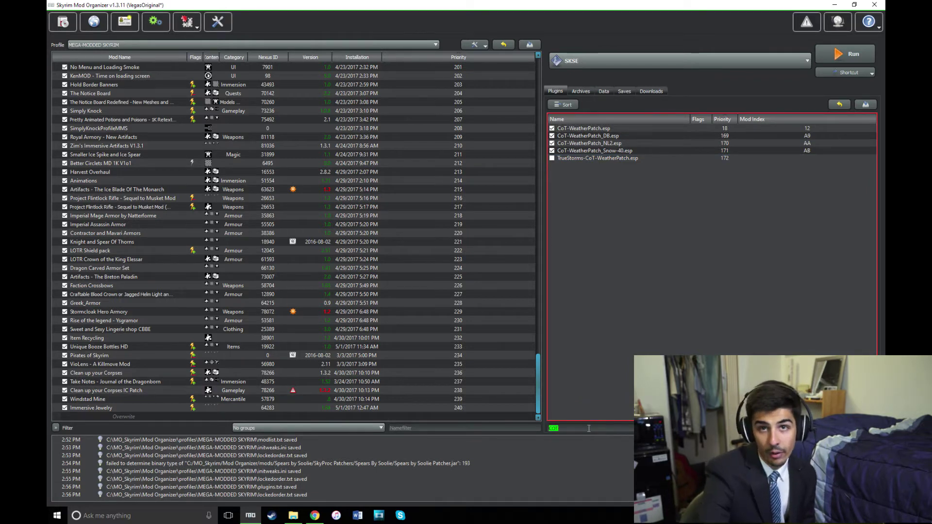
pyautogui.write('Darkene')
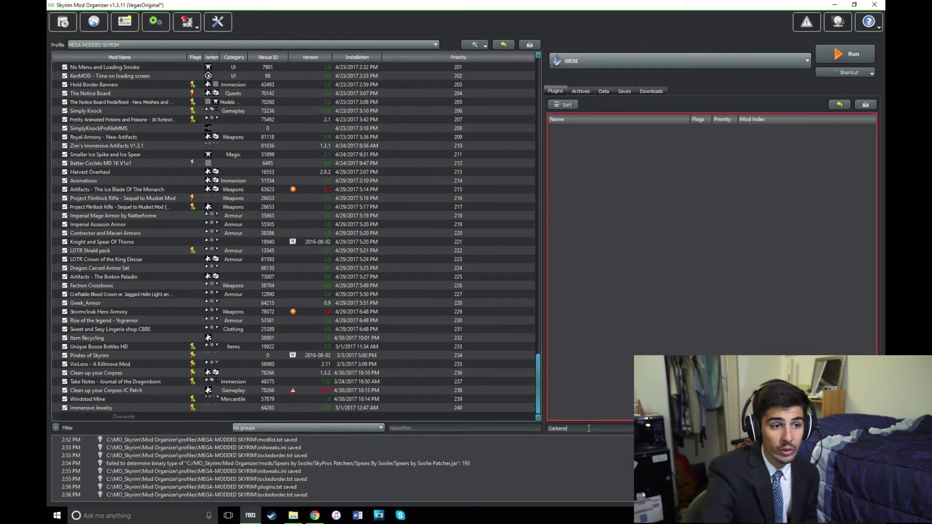
pyautogui.press('BackSpace')
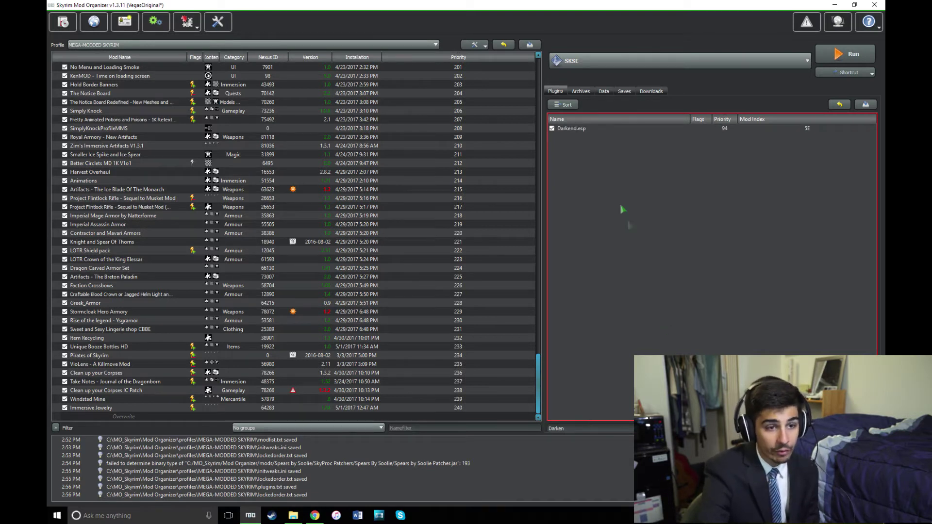
pyautogui.click(552, 129)
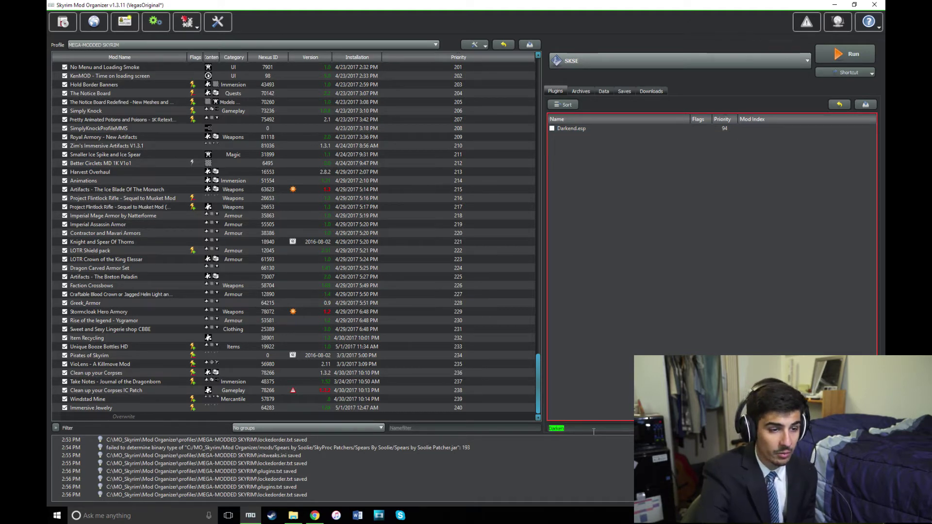
pyautogui.write('RSC')
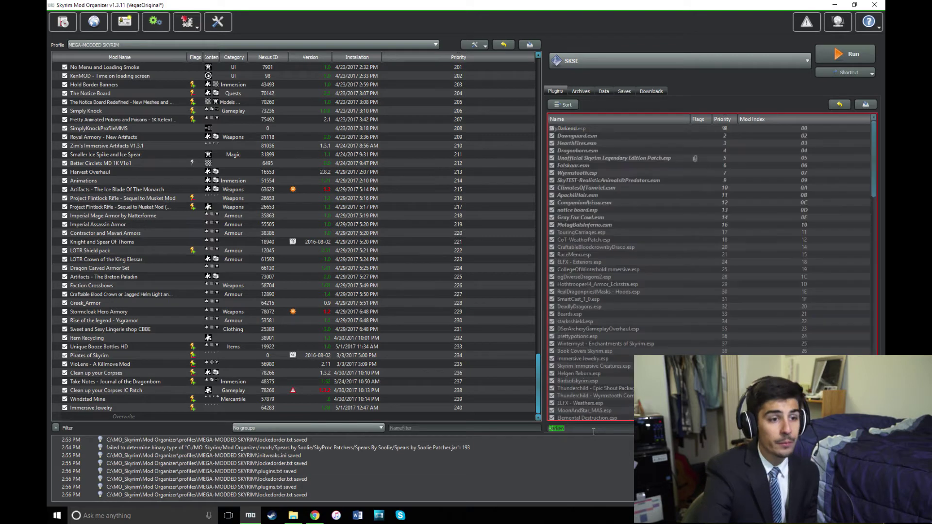
pyautogui.press('BackSpace')
pyautogui.press('BackSpace')
pyautogui.press('BackSpace')
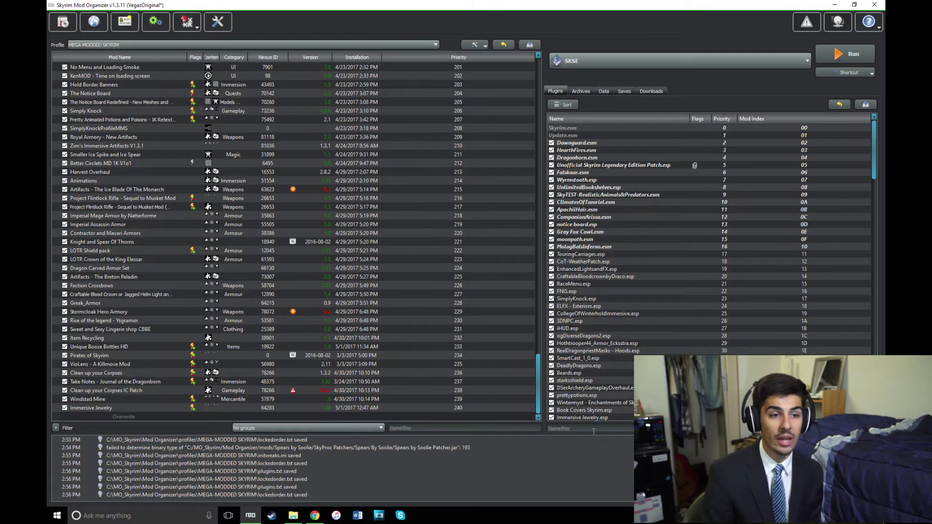
pyautogui.write('Unof')
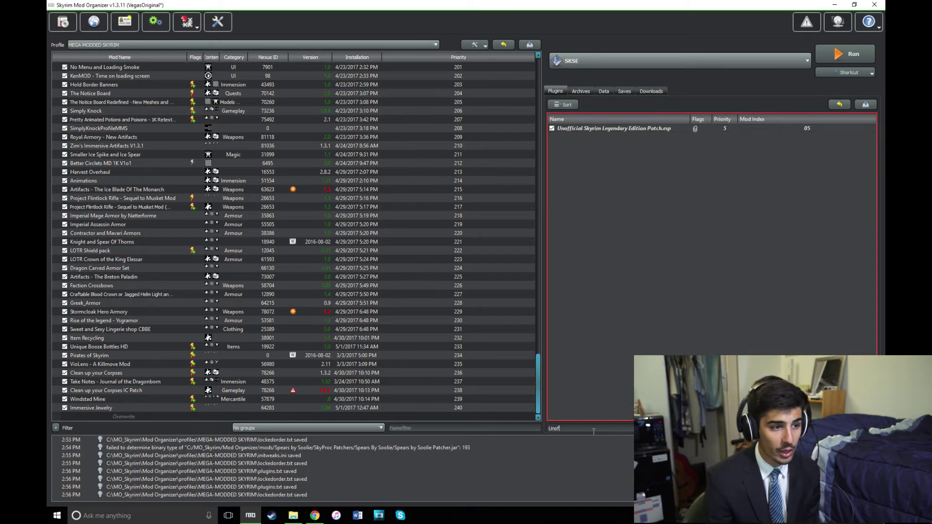
# - Disable Unofficial Skyrim Legendary Edition Patch.esp, RDO - USLEEP Patch.esp and the ogDiverseDragons2 Deadly Dragons patch
pyautogui.click(552, 129)
pyautogui.doubleClick(583, 428)
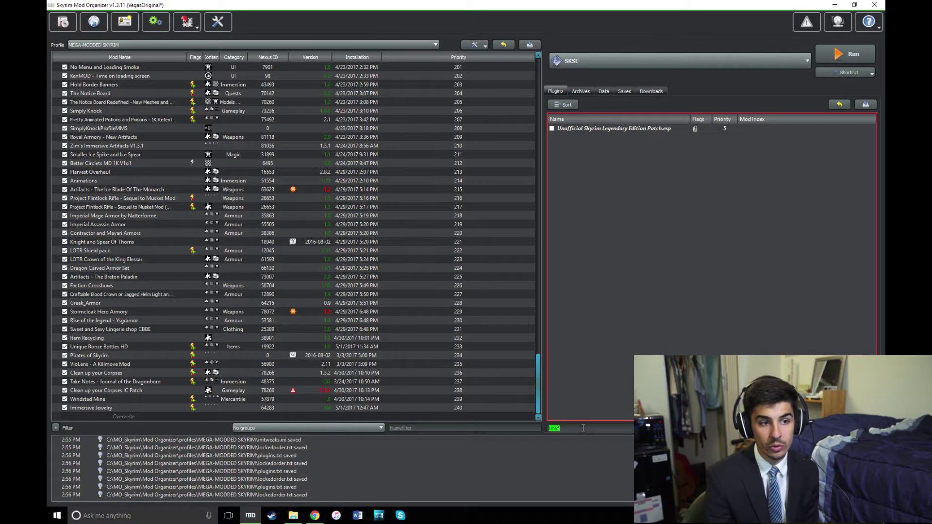
pyautogui.write('RDO')
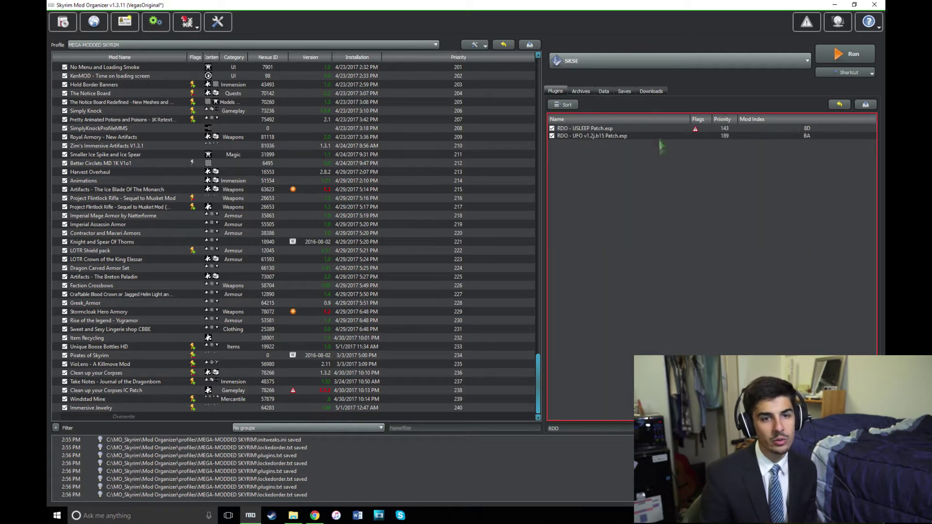
pyautogui.click(552, 128)
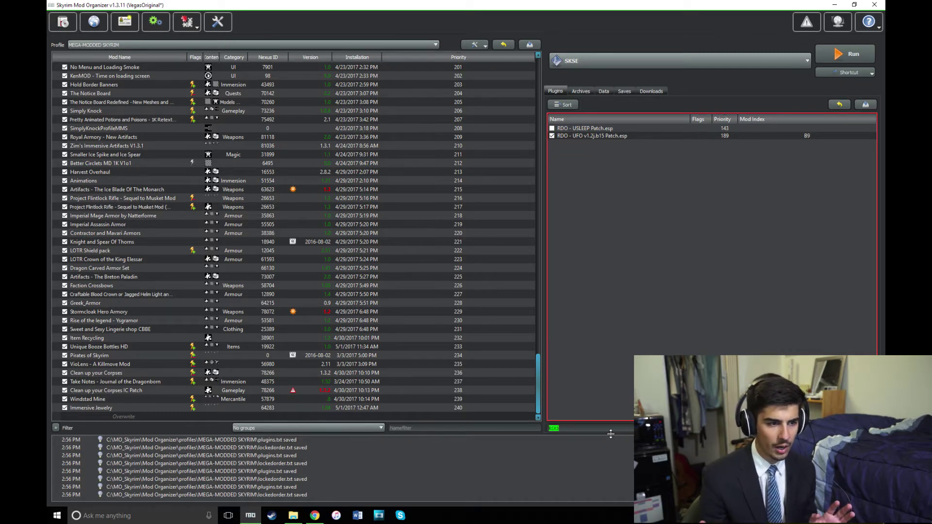
pyautogui.write('Dead')
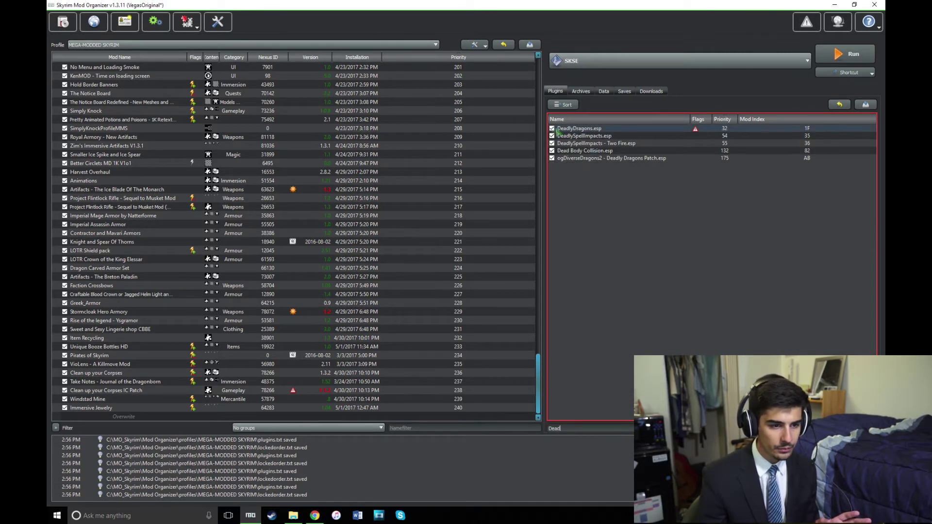
pyautogui.click(552, 158)
# - Disable FireAndIceOverhaul.esp, CUYC_CleanUpYourCorpses.esp and CUYC_ICPatch.esp using name filters
pyautogui.doubleClick(600, 425)
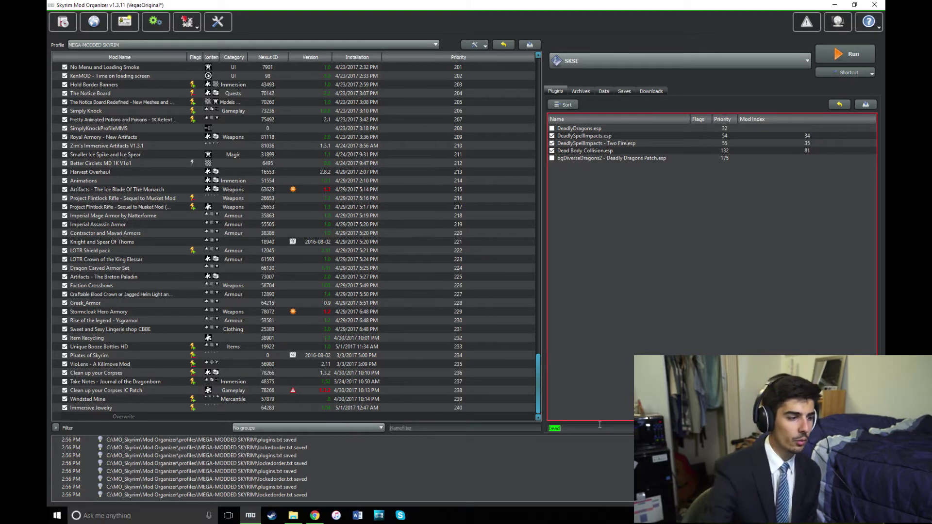
pyautogui.write('Fire')
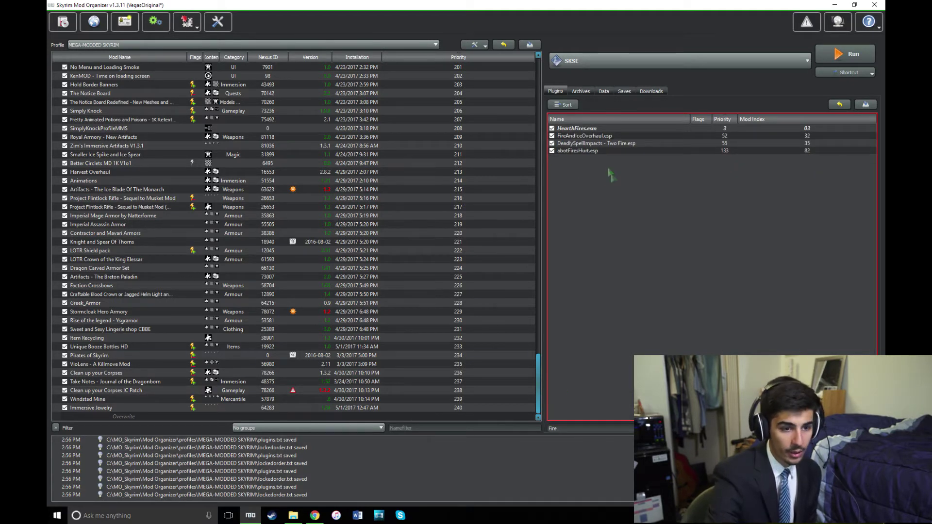
pyautogui.click(552, 136)
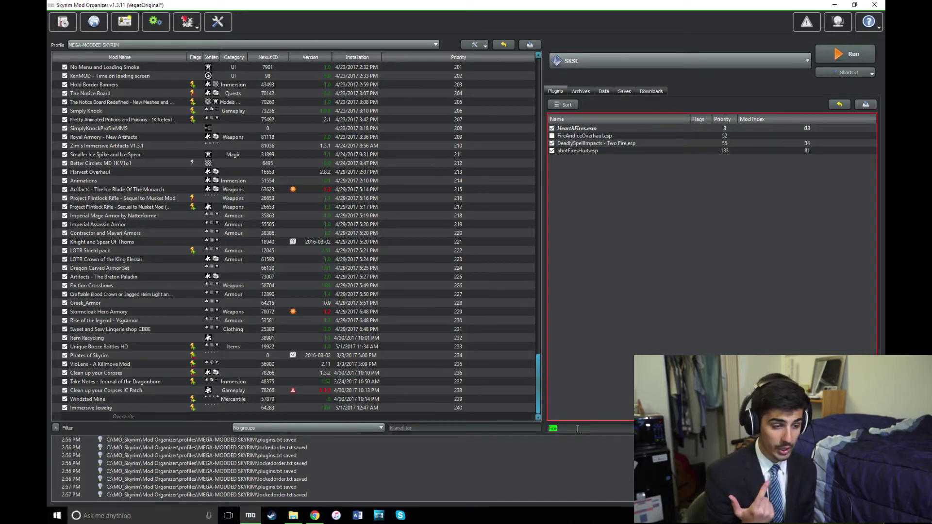
pyautogui.write('Clean')
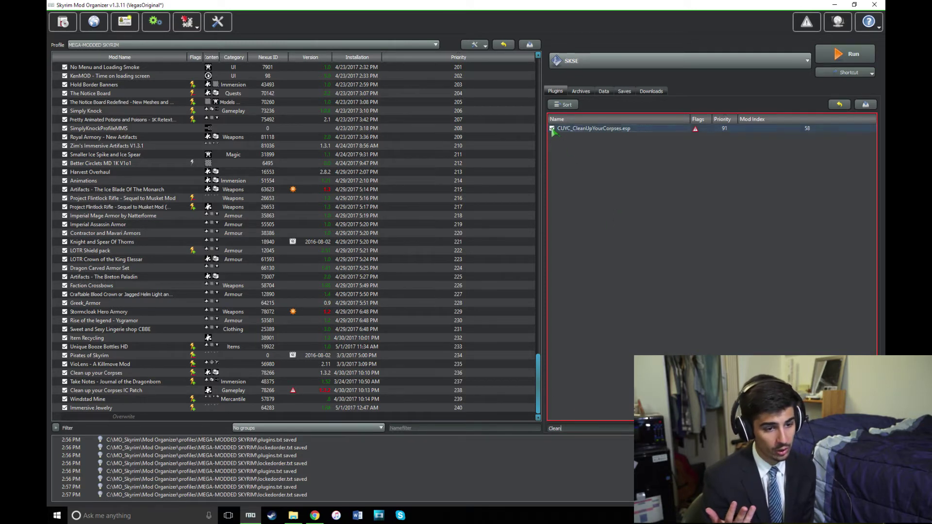
pyautogui.click(552, 128)
pyautogui.doubleClick(588, 427)
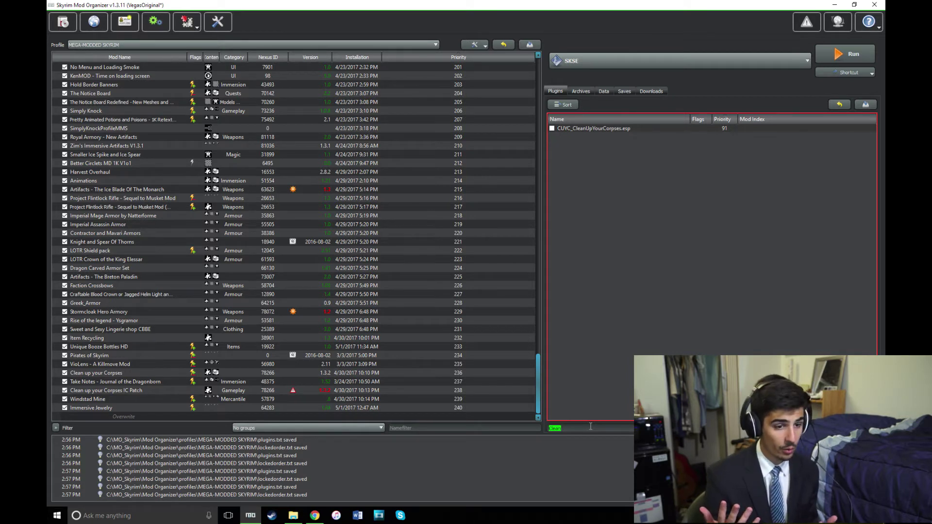
pyautogui.write('cu')
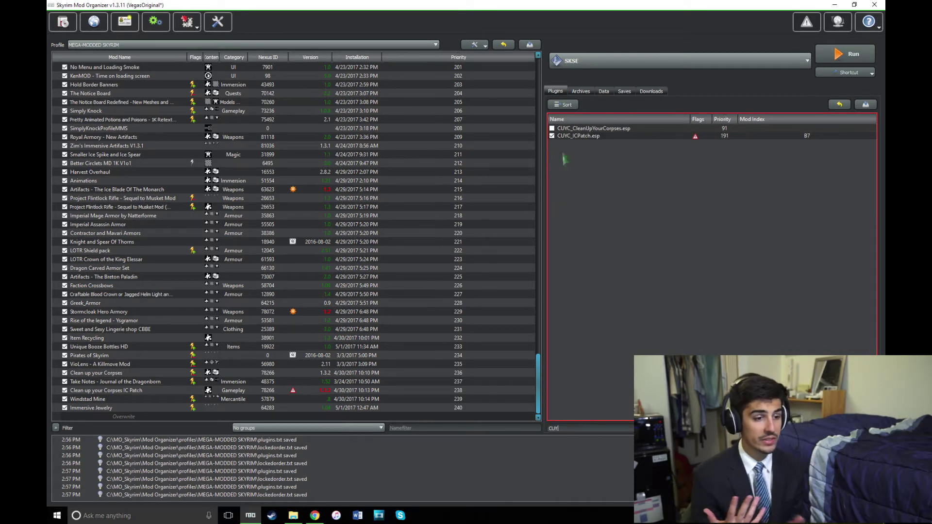
pyautogui.click(551, 136)
# - Filter for 'Unl', disable UnlimitedBookshelves.esp, and clear the filter
pyautogui.doubleClick(571, 430)
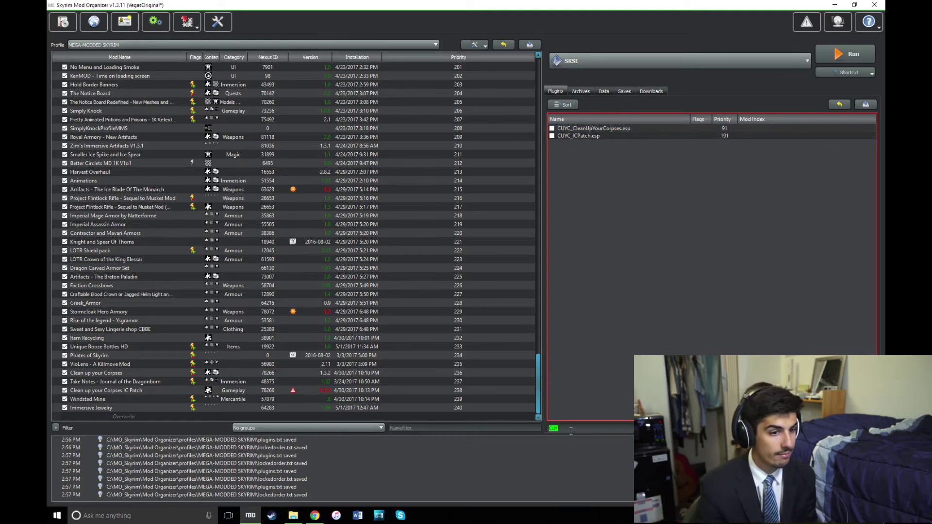
pyautogui.write('Unl')
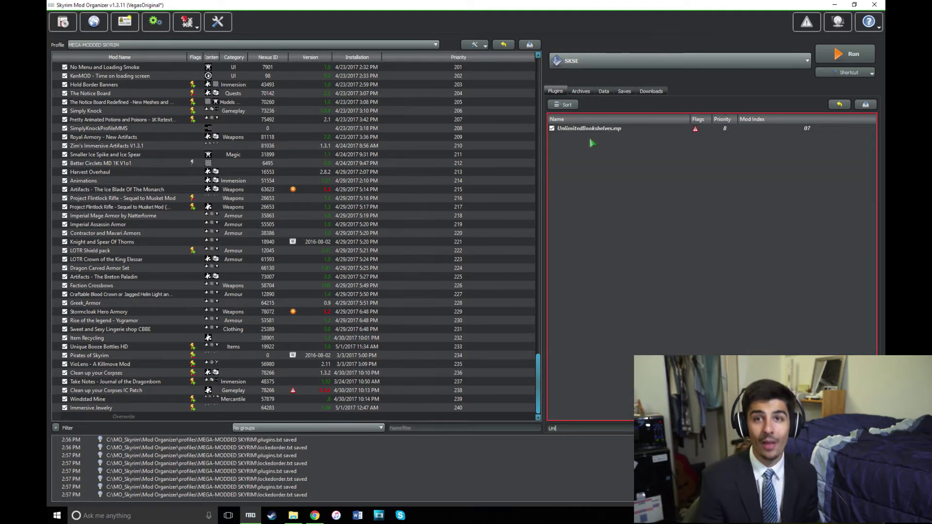
pyautogui.click(552, 129)
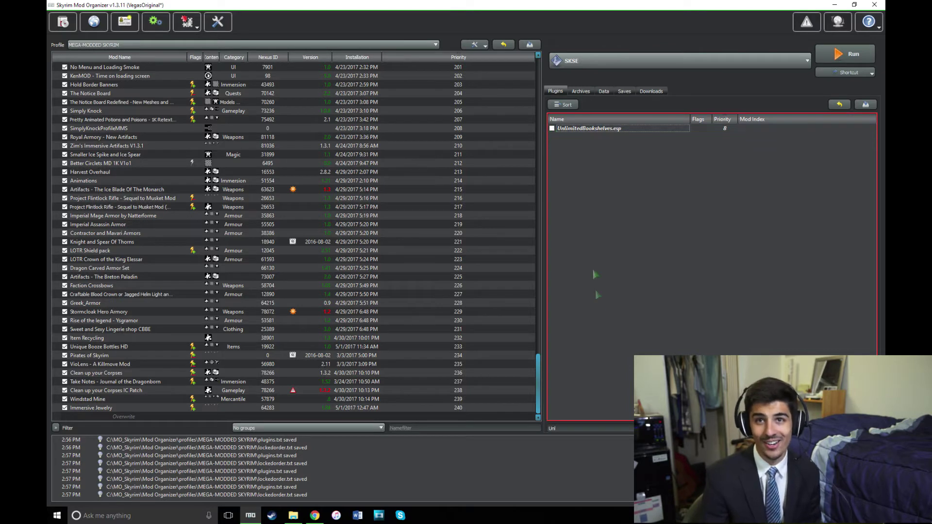
pyautogui.doubleClick(573, 427)
pyautogui.press('BackSpace')
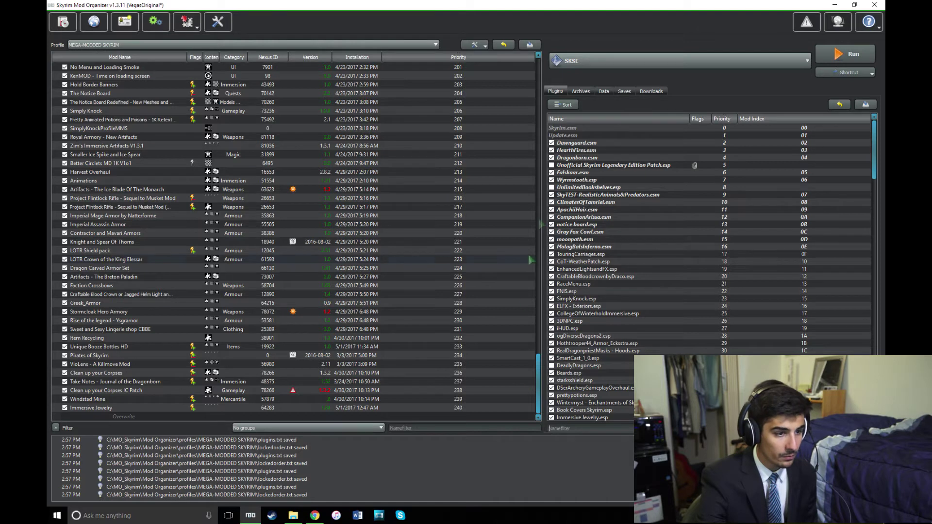
# - Run Spears by Soolie Patcher from the executable dropdown
pyautogui.click(619, 70)
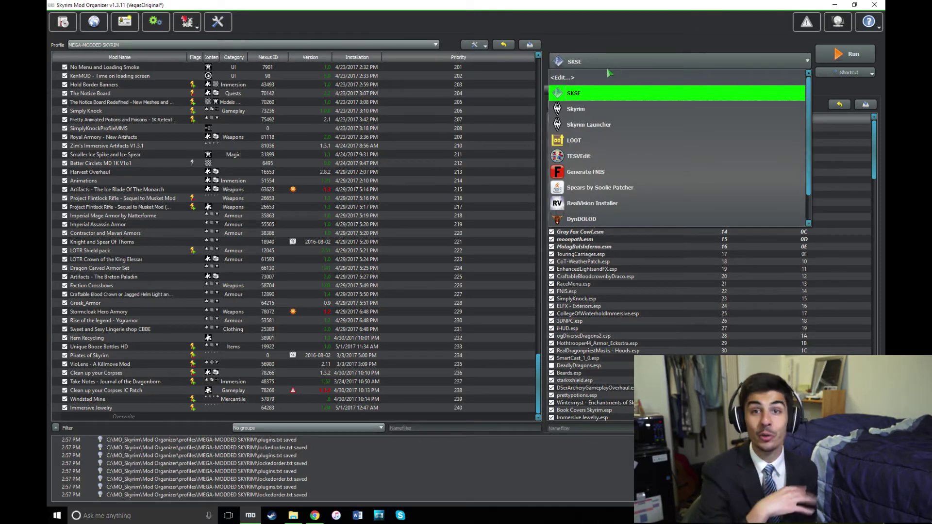
pyautogui.click(591, 188)
pyautogui.click(857, 58)
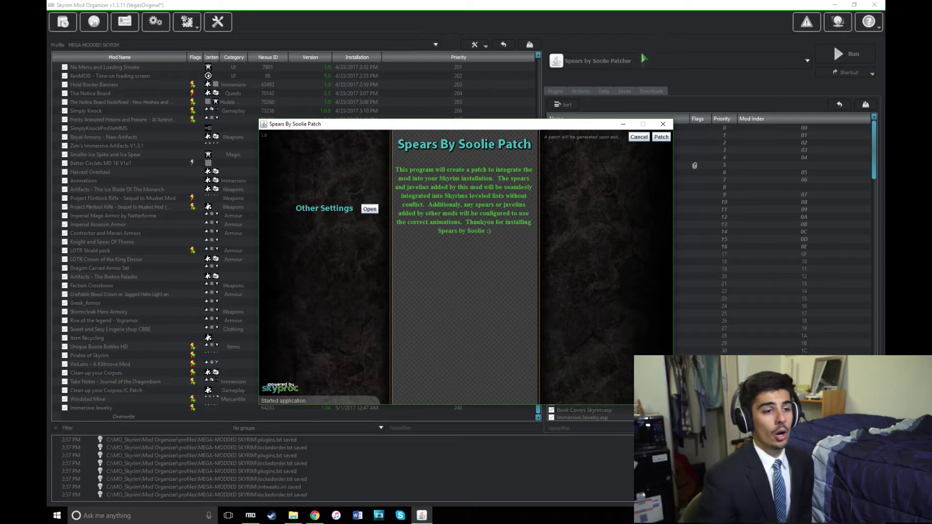
# - Build Spears By Soolie Patch.esp, dismissing the BOSS-not-found warnings and continuing without BOSS
pyautogui.click(663, 137)
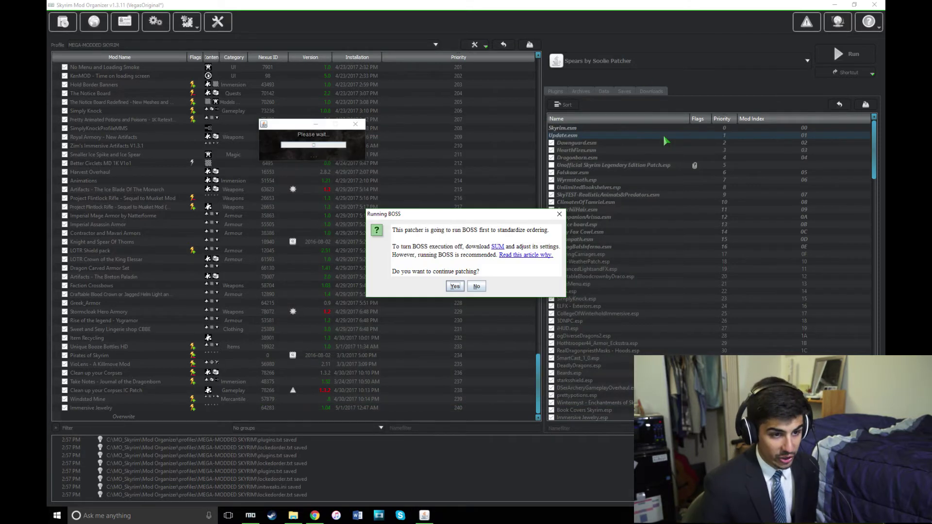
pyautogui.click(454, 287)
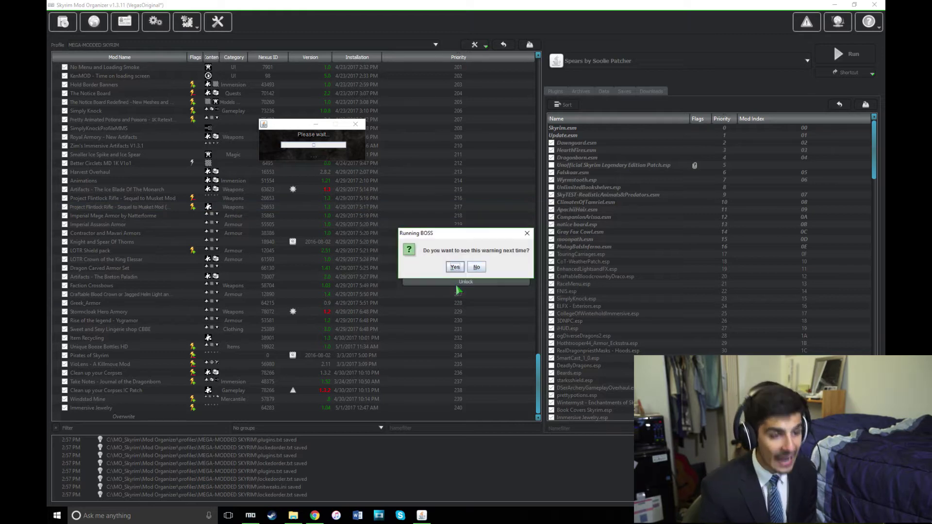
pyautogui.click(533, 237)
pyautogui.click(538, 233)
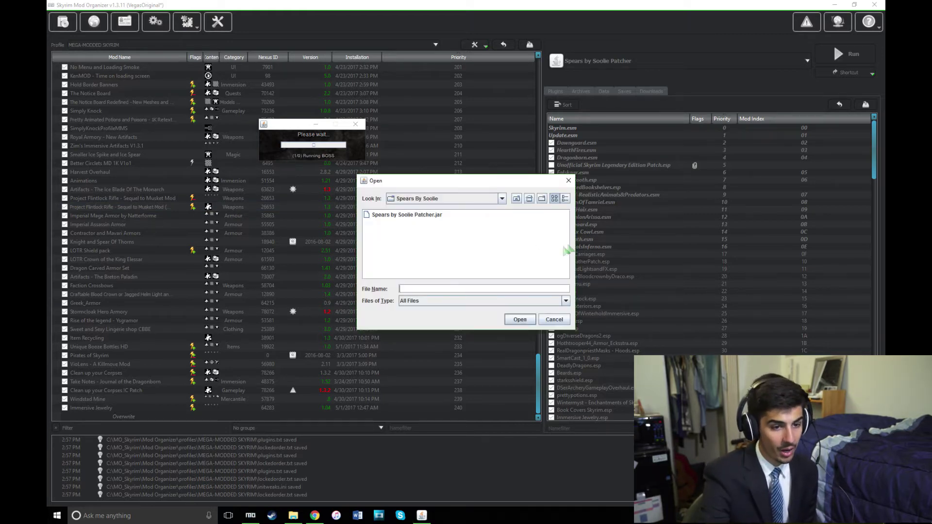
pyautogui.click(569, 176)
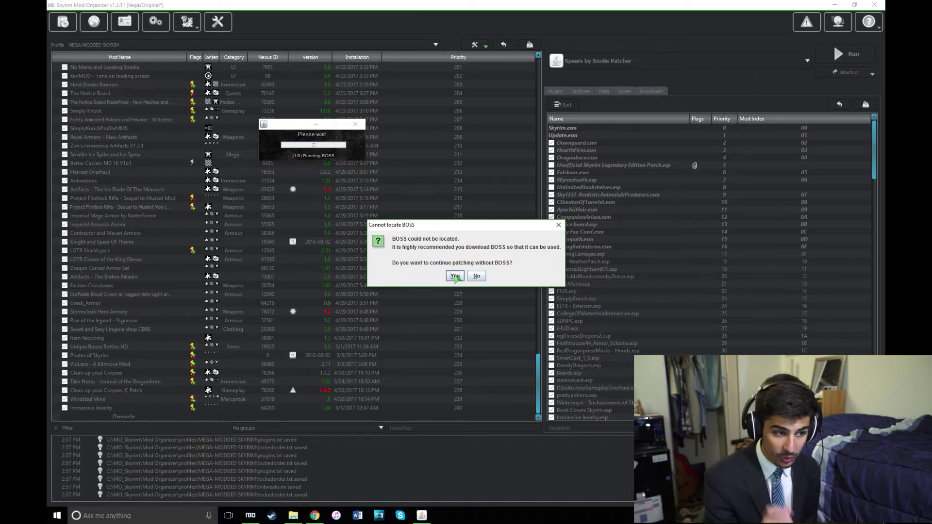
pyautogui.click(455, 276)
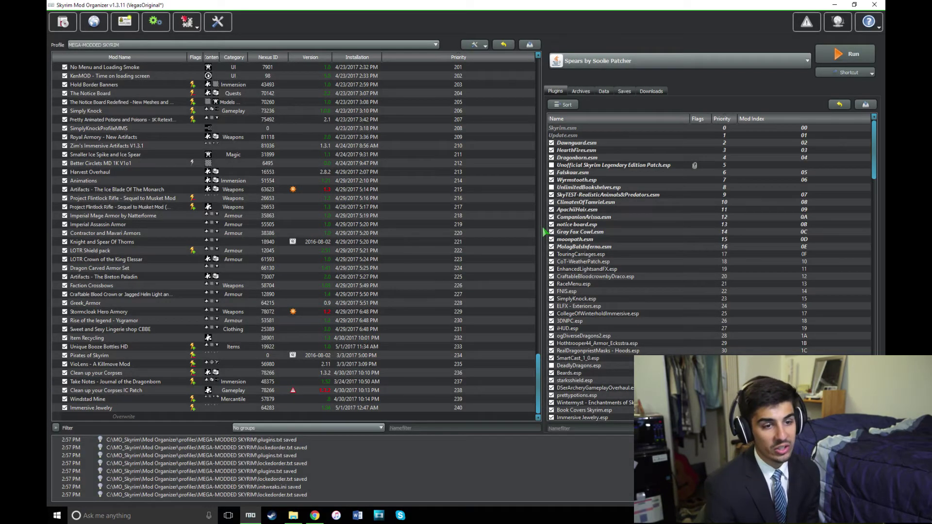
pyautogui.doubleClick(135, 417)
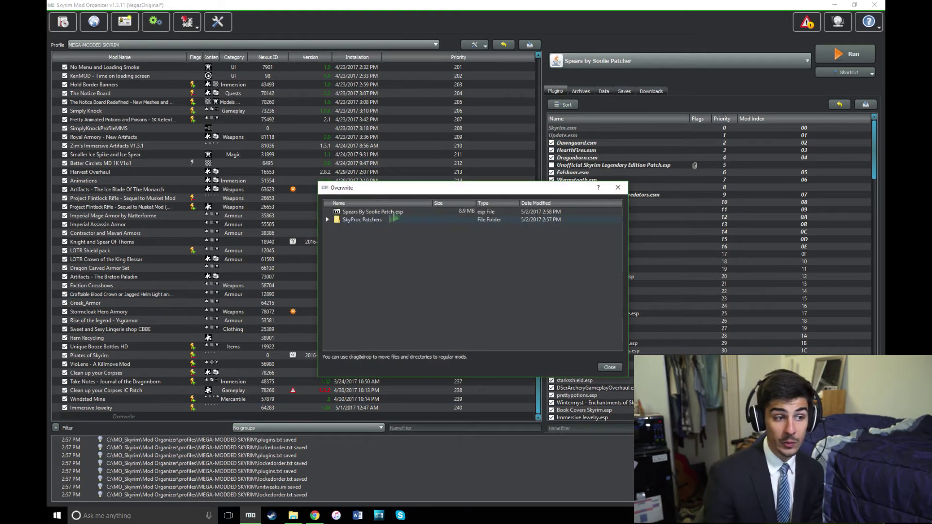
pyautogui.click(399, 214)
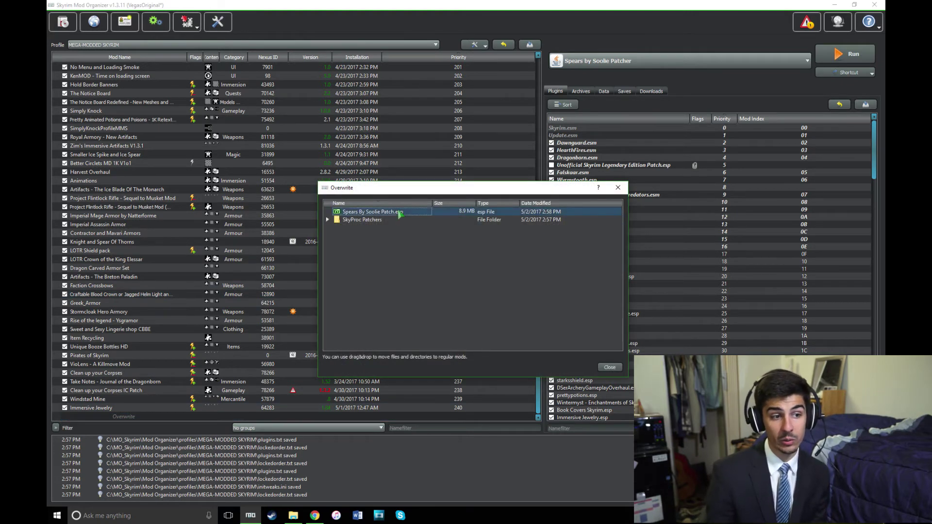
pyautogui.click(326, 219)
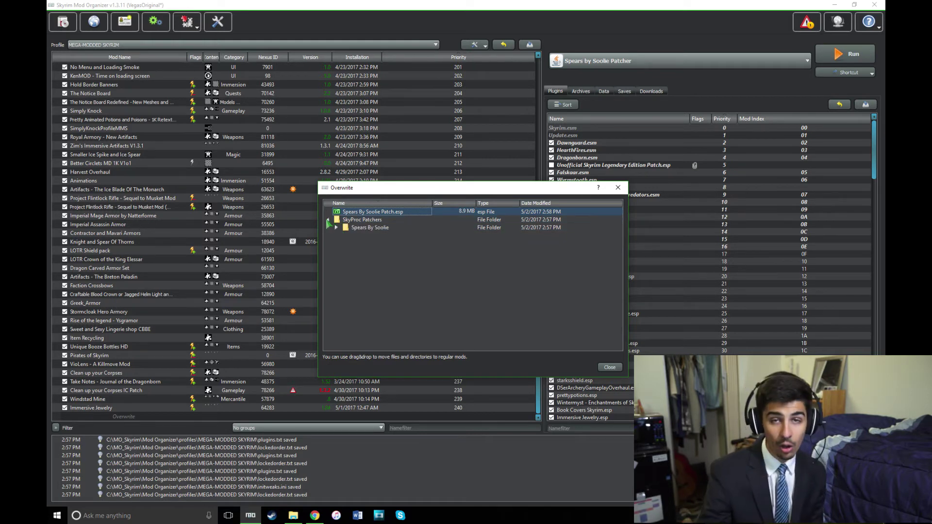
pyautogui.click(336, 228)
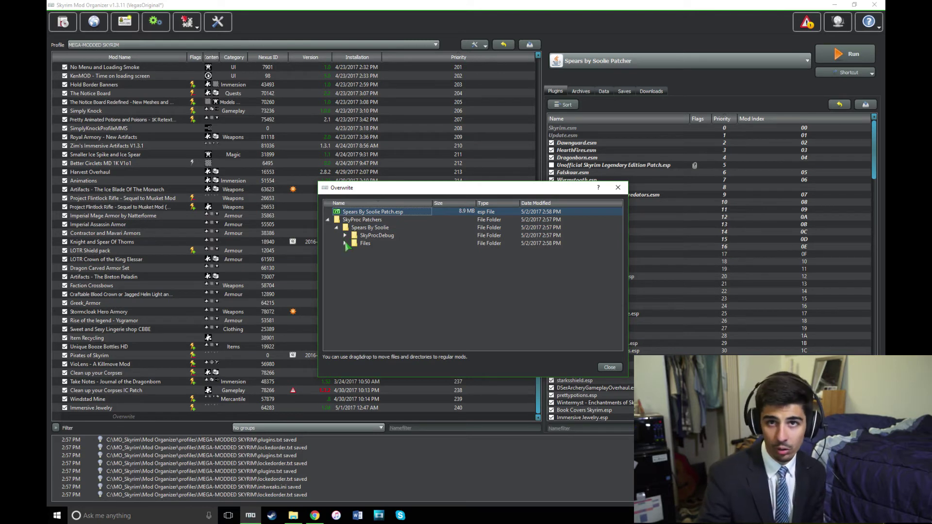
pyautogui.click(345, 243)
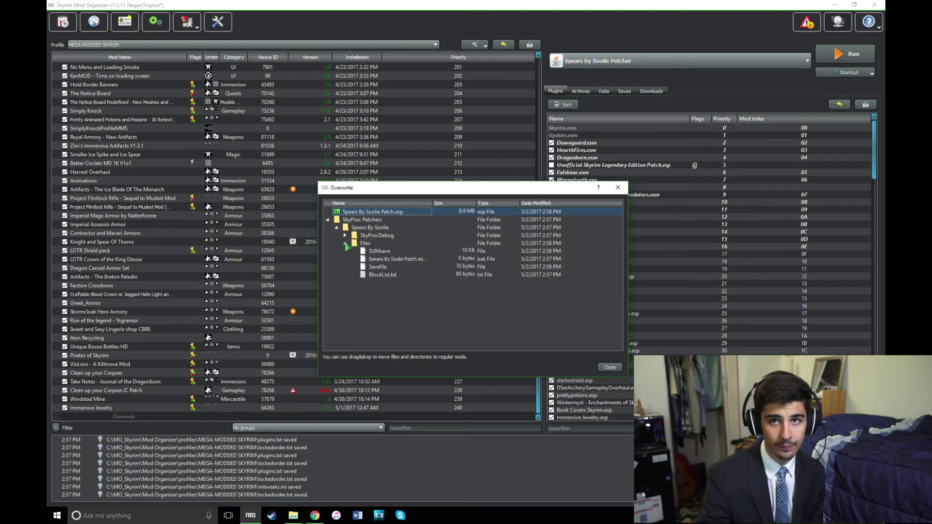
pyautogui.click(328, 221)
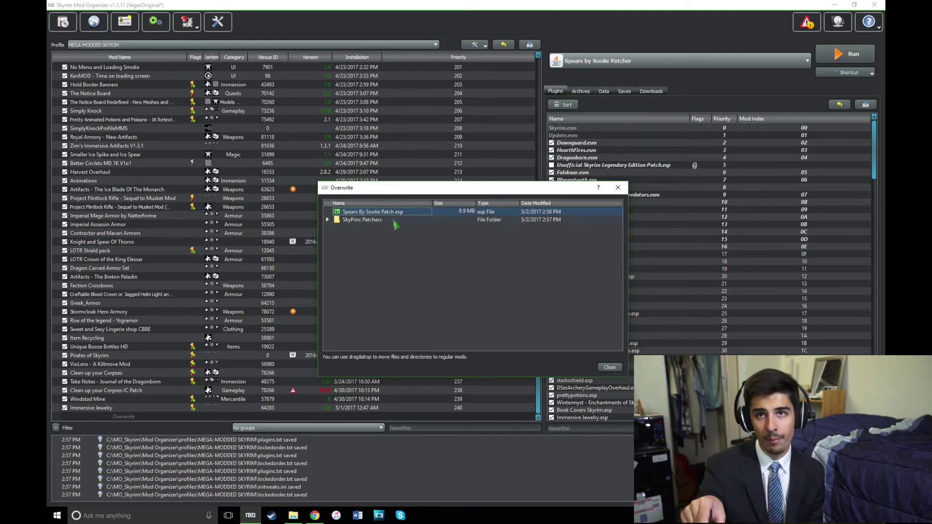
pyautogui.click(610, 367)
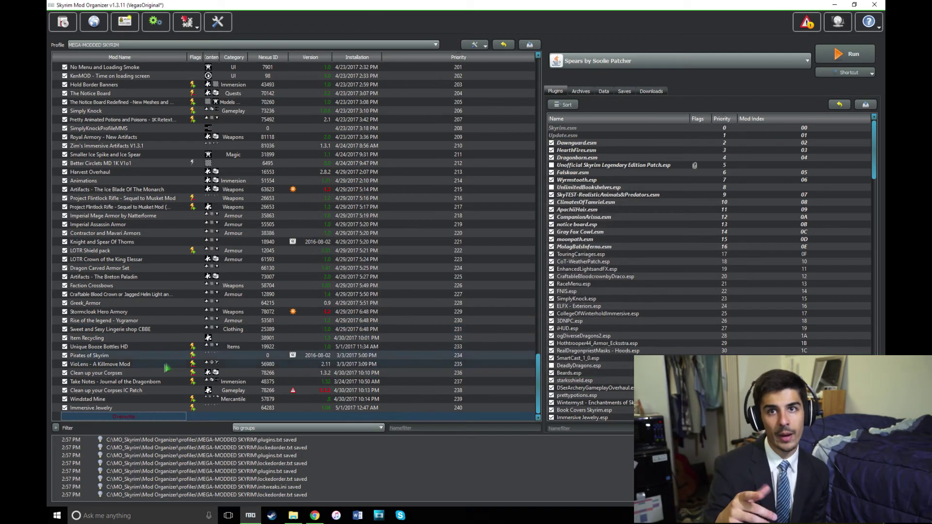
# - Create a 'Spears by Soolie Patch' mod from Overwrite and place it at priority 65, below GenFNIS Spears
pyautogui.rightClick(143, 420)
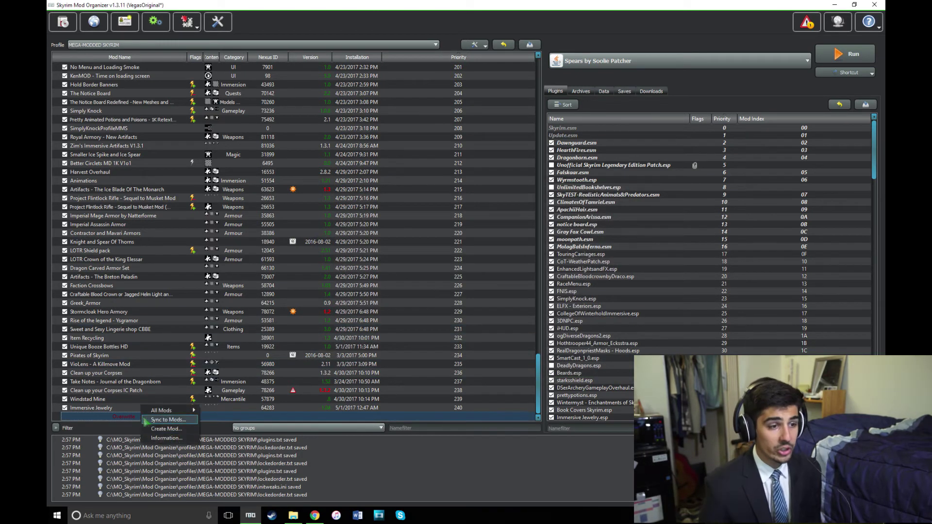
pyautogui.click(180, 436)
pyautogui.write('Spears by Soolie Patch')
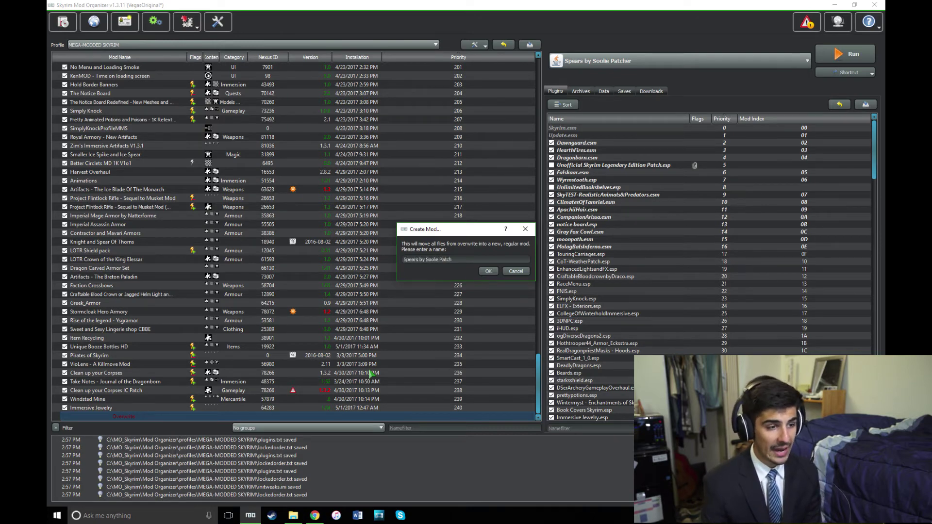
pyautogui.press('Return')
pyautogui.moveTo(100, 416); pyautogui.dragTo(163, 387)
pyautogui.click(130, 384)
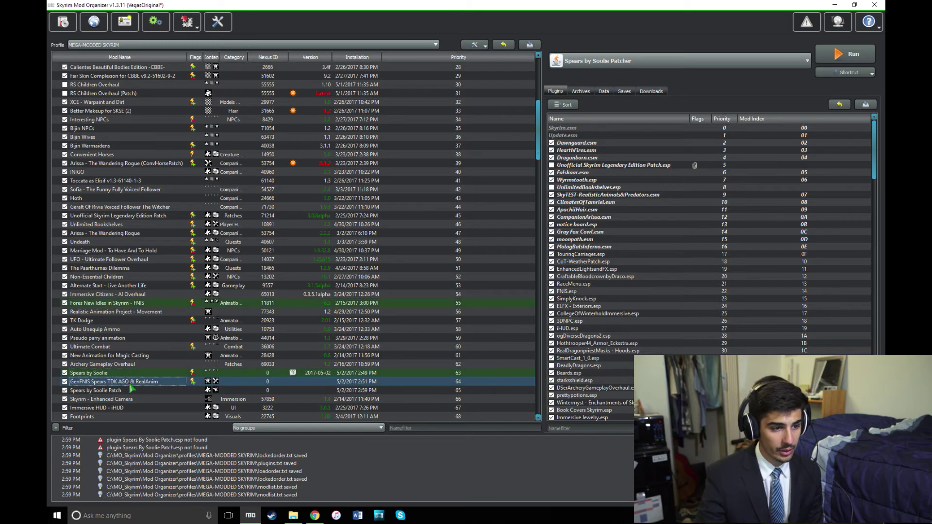
# - Sort the plugins by mod index and re-enable CUYC_ICPatch.esp
pyautogui.click(817, 119)
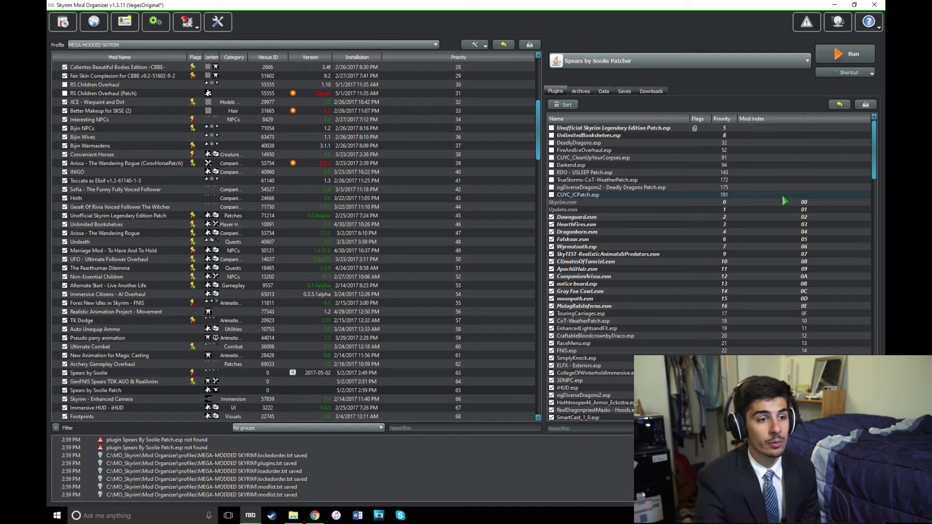
pyautogui.click(550, 196)
pyautogui.click(552, 195)
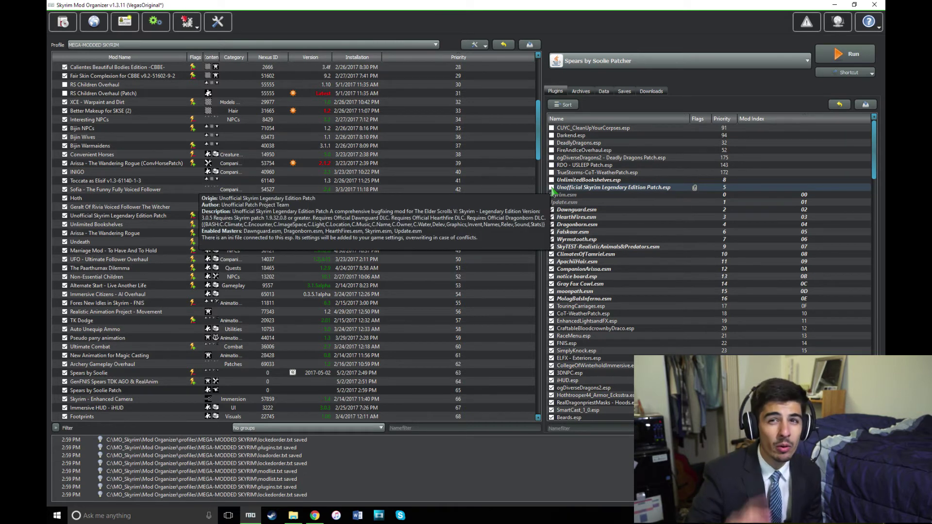
pyautogui.click(133, 391)
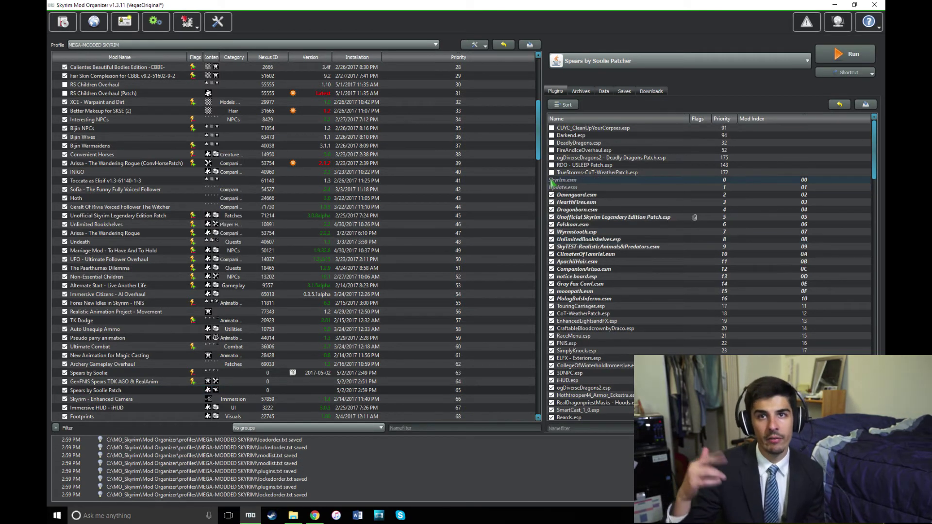
# - Re-enable TrueStorms-CoT-WeatherPatch, RDO - USLEEP Patch, Deadly Dragons Patch, FireAndIceOverhaul, DeadlyDragons, Darkend and CUYC_CleanUpYourCorpses
pyautogui.click(551, 173)
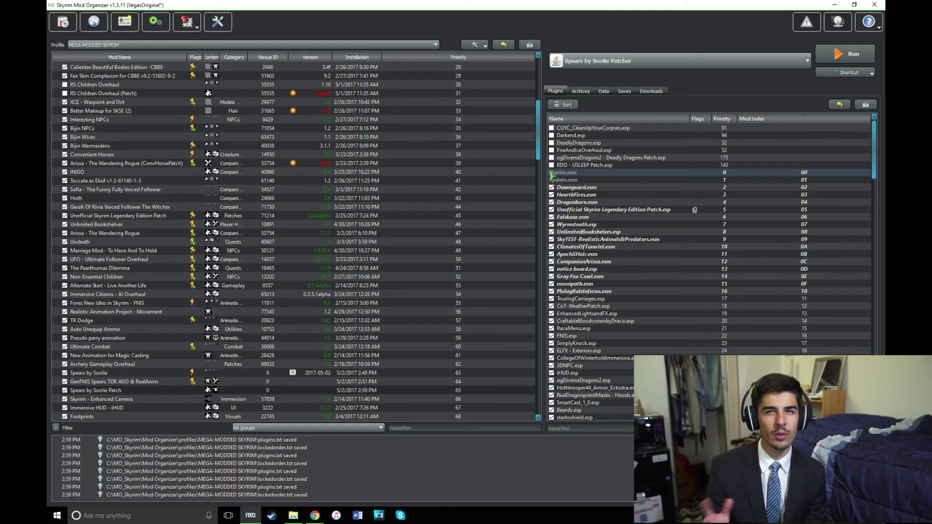
pyautogui.click(551, 166)
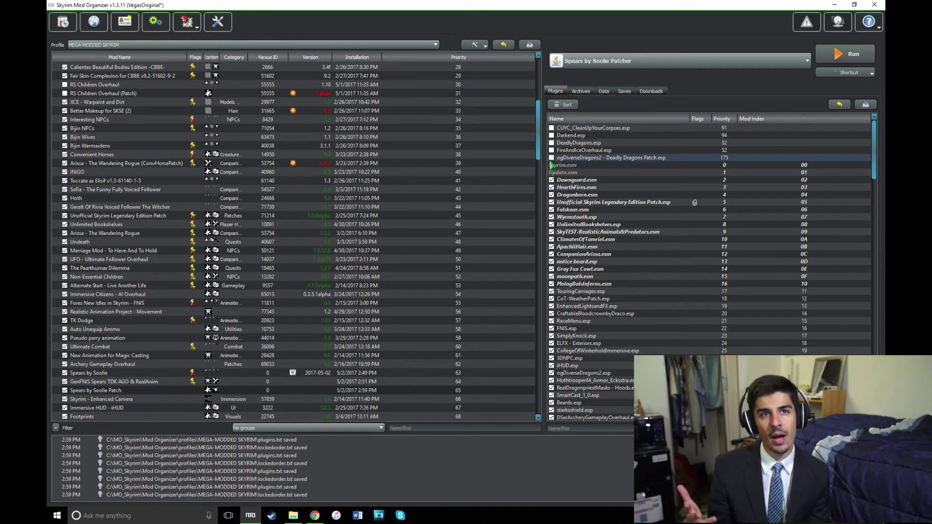
pyautogui.click(552, 157)
pyautogui.click(551, 150)
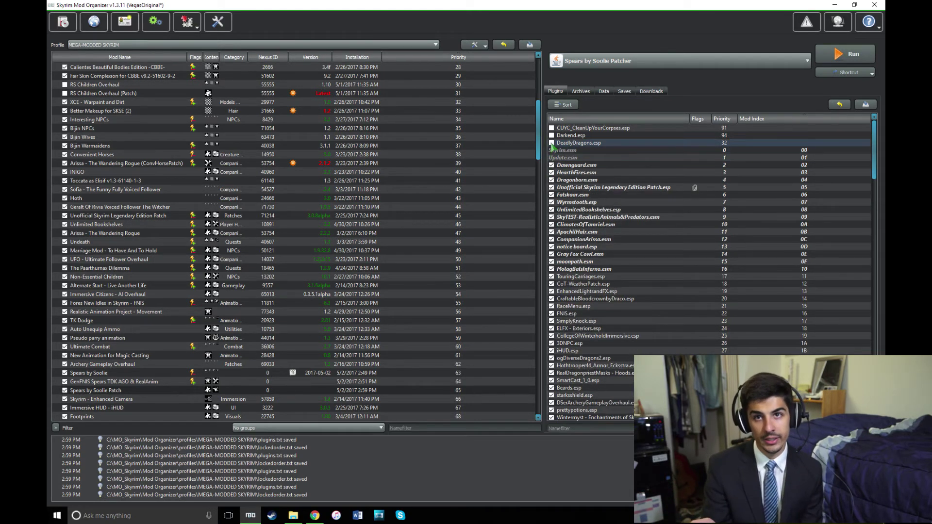
pyautogui.click(551, 143)
pyautogui.click(552, 136)
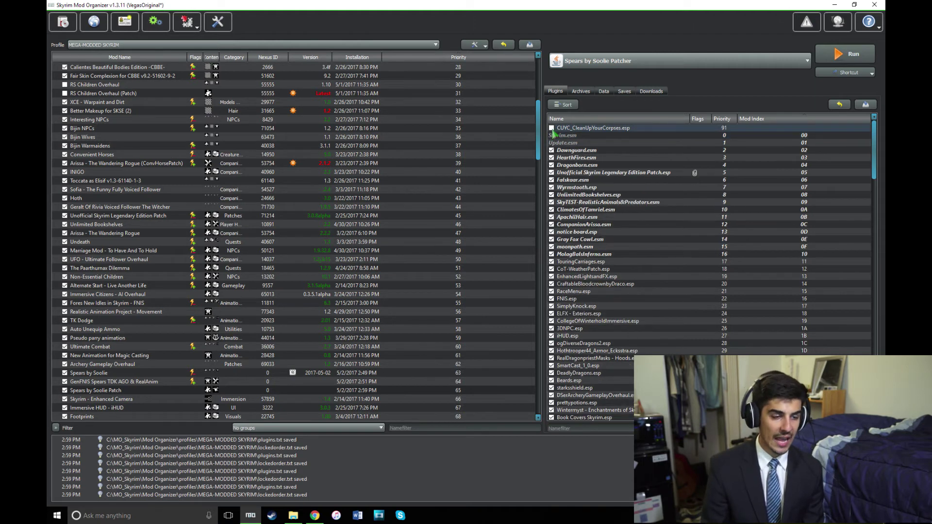
pyautogui.click(552, 129)
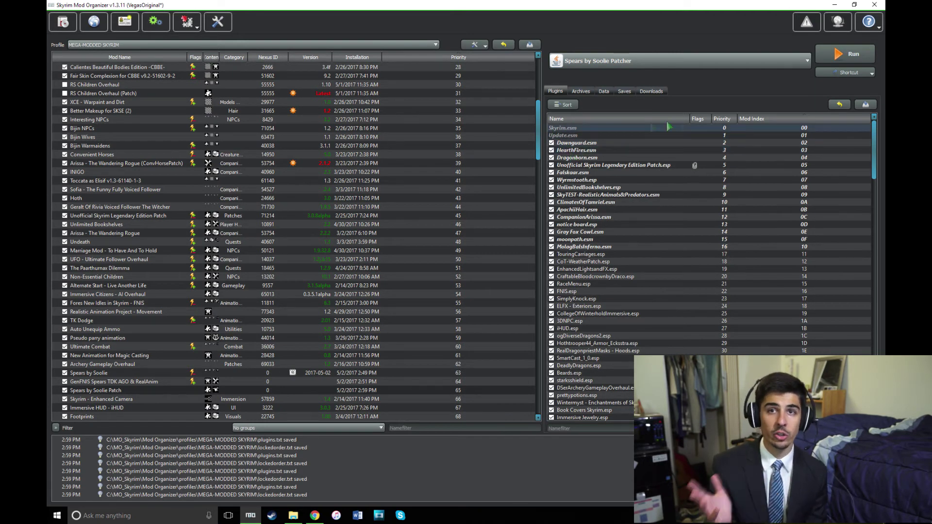
# - Return the plugin list to ascending priority order and bring up the launcher dropdown
pyautogui.click(776, 119)
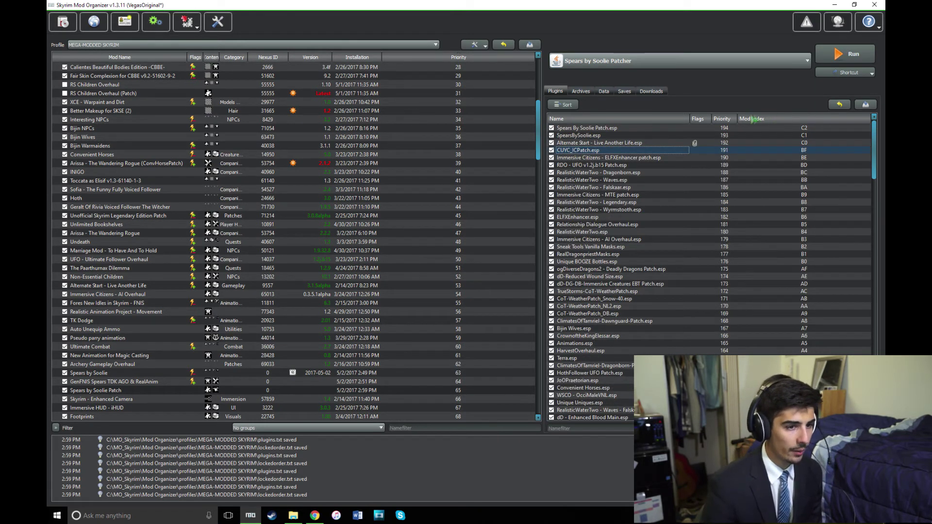
pyautogui.click(722, 121)
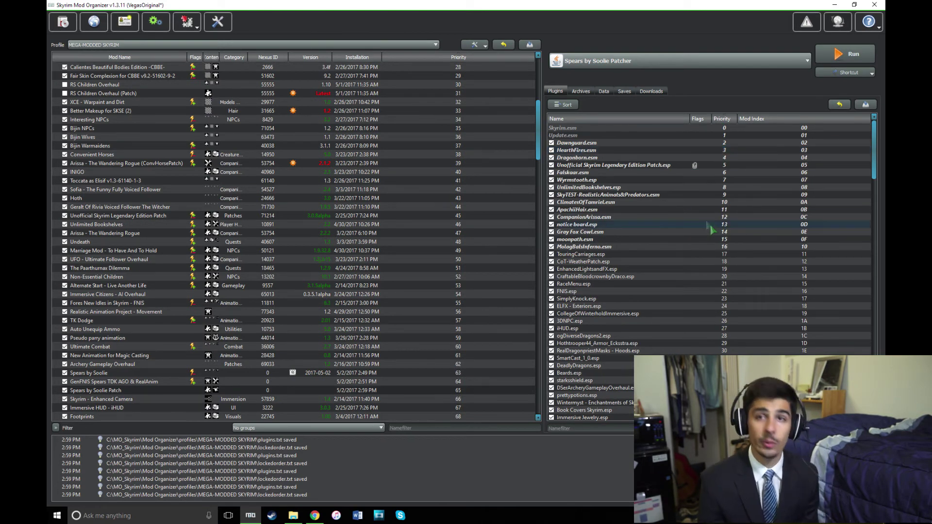
pyautogui.click(704, 64)
# - Run LOOT, sort the Skyrim load order, and apply the sorted order
pyautogui.click(701, 124)
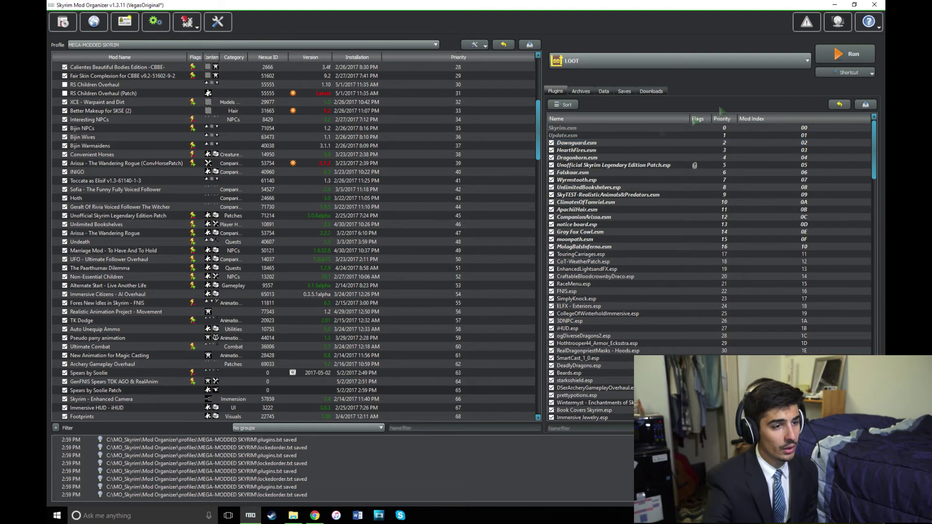
pyautogui.click(847, 54)
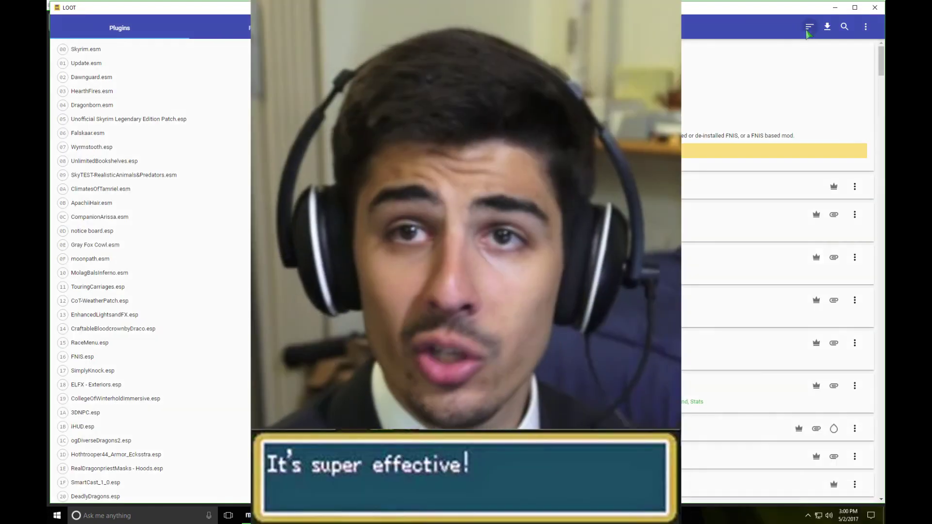
pyautogui.click(808, 29)
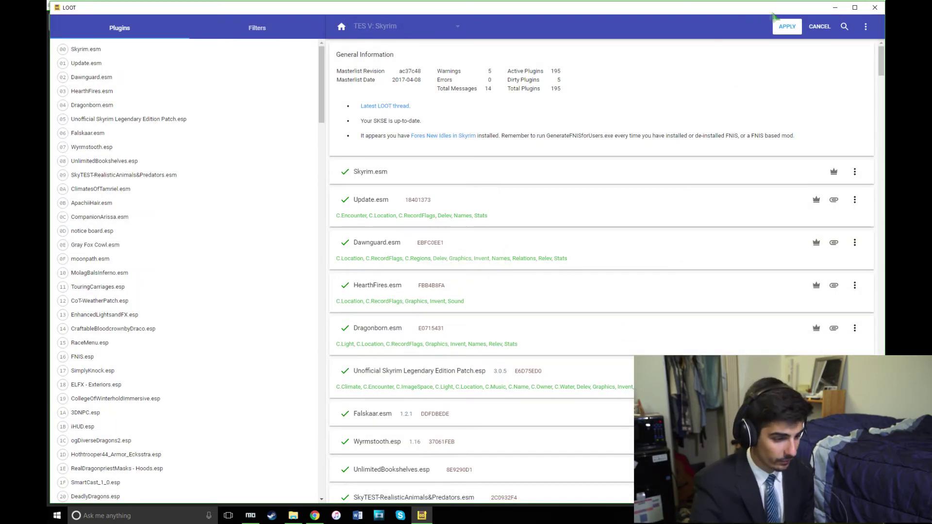
pyautogui.click(786, 26)
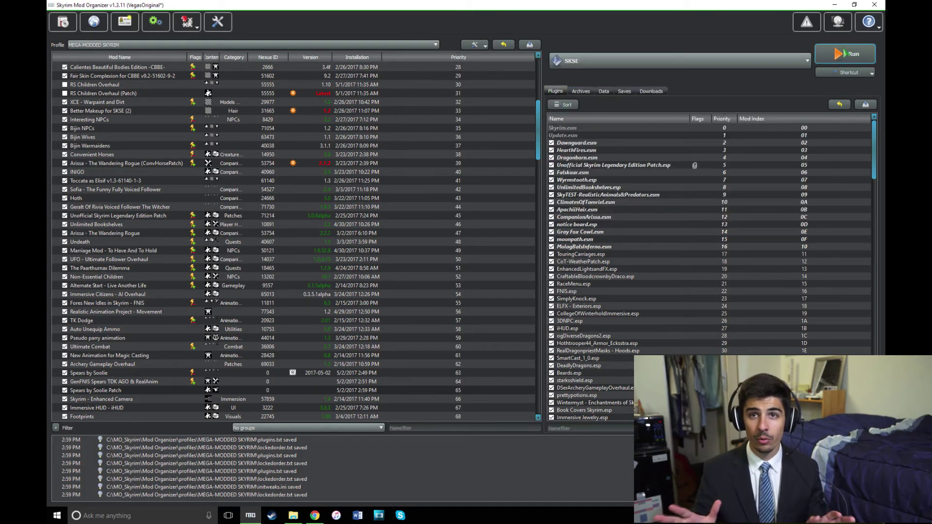
# - Launch Skyrim through SKSE, approving the elevation and UAC prompts
pyautogui.click(853, 61)
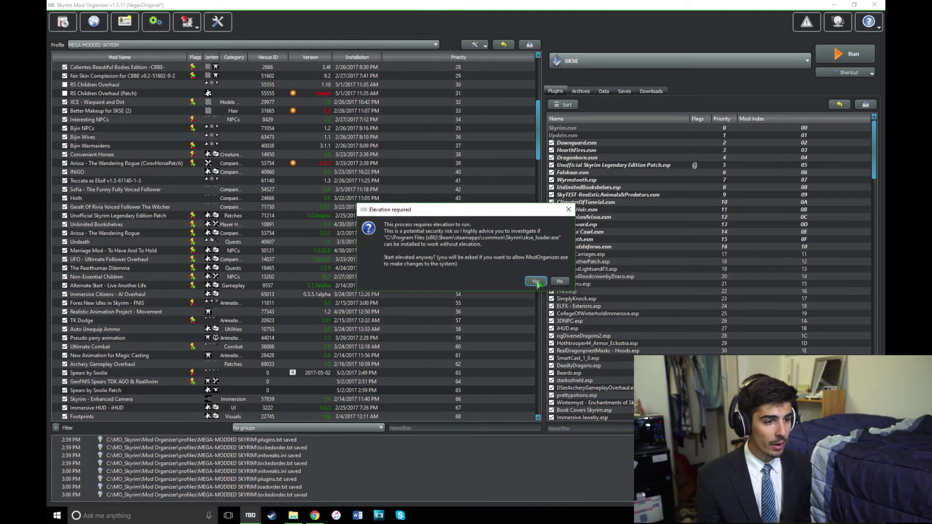
pyautogui.click(536, 282)
pyautogui.click(443, 317)
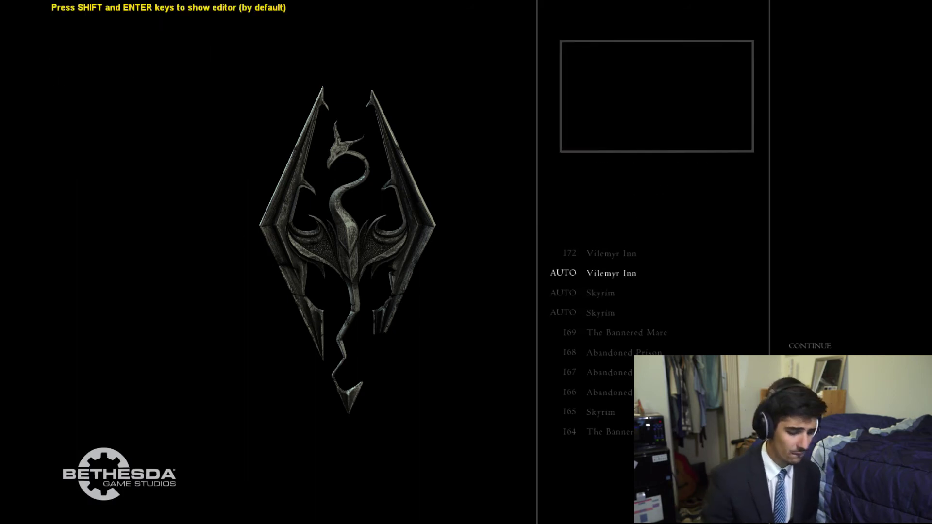
# - Load the 172 Vilemyr Inn save and step into the lit tavern hall
pyautogui.press('Up')
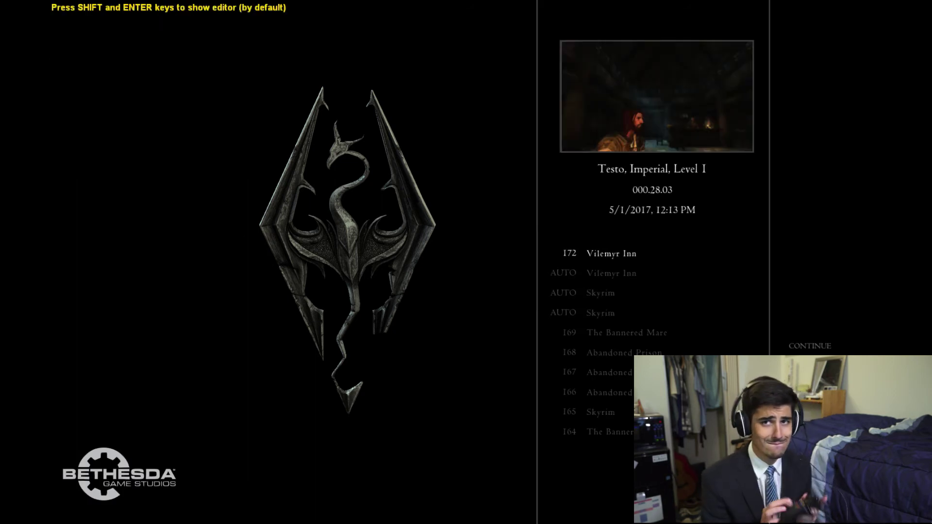
pyautogui.press('Return')
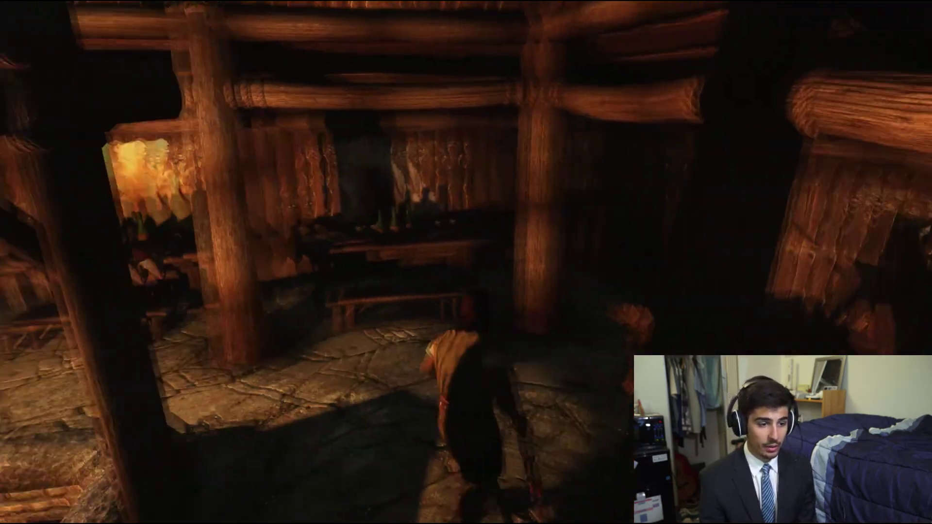
pyautogui.press('w')
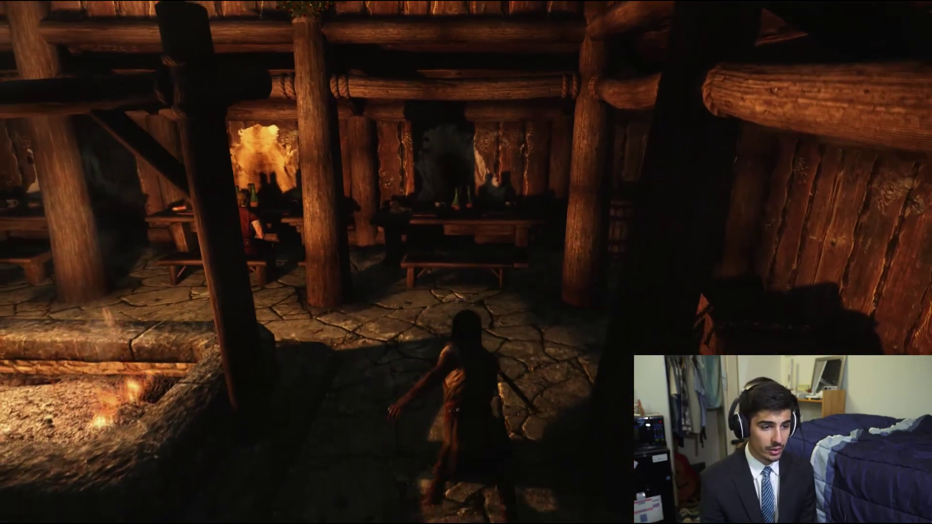
# - Walk past the fire pit and bring up the weapons inventory listing Steel Spear and Iron Javelin (2)
pyautogui.press('w')
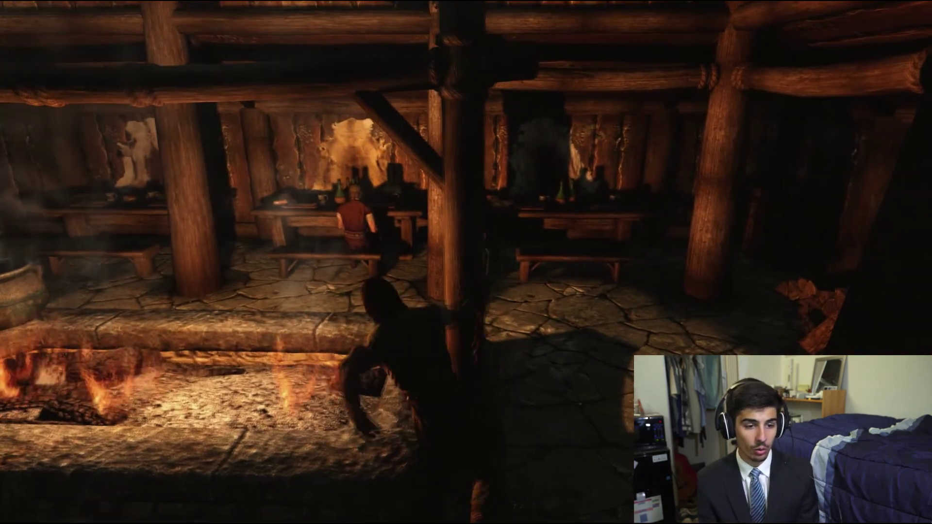
pyautogui.press('w')
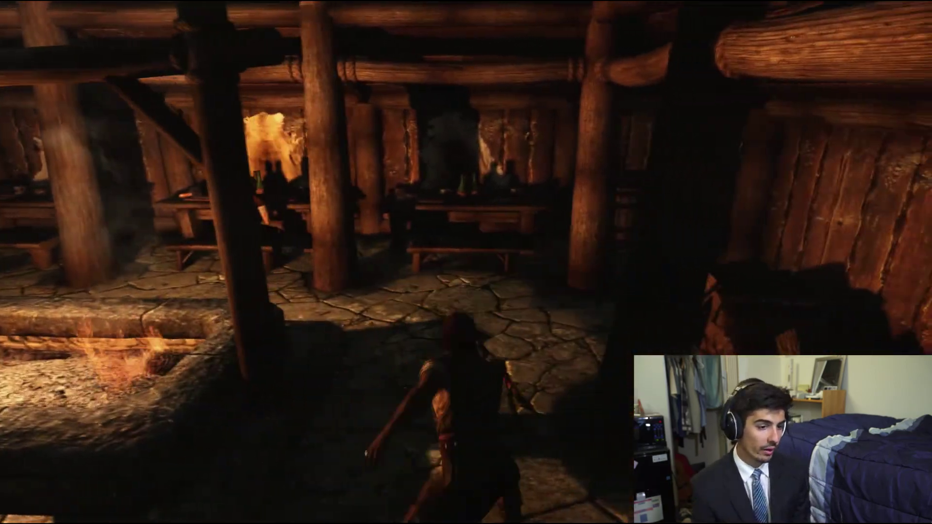
pyautogui.press('w')
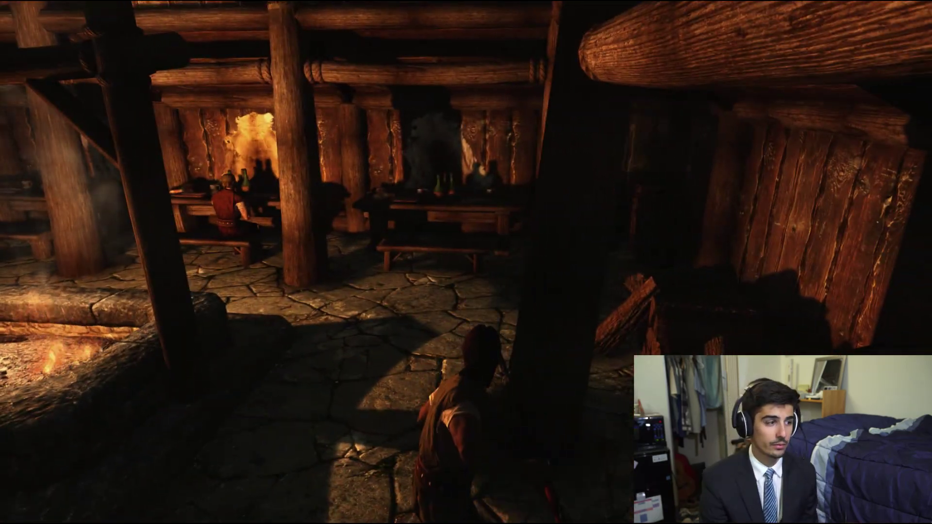
pyautogui.press('i')
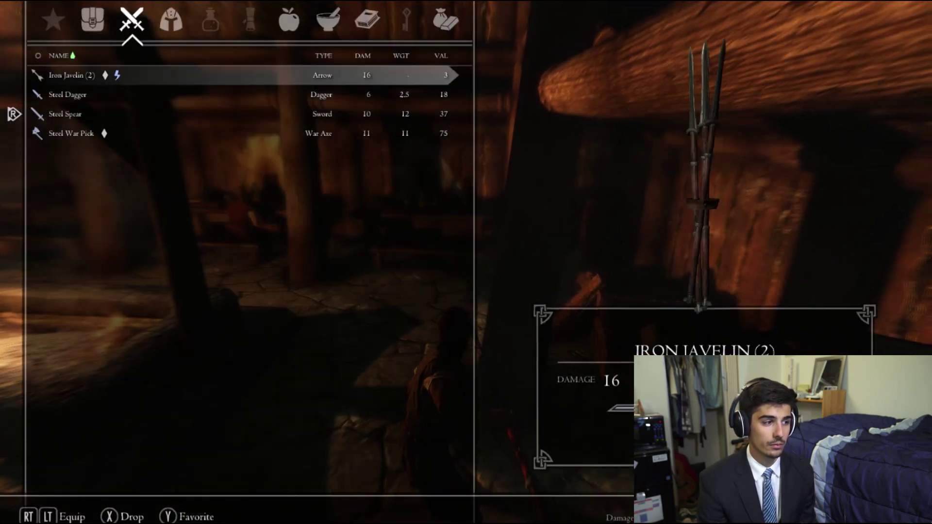
# - Return to the game and walk past the tables to circle the large barrel by the pillar
pyautogui.press('Tab')
pyautogui.press('w')
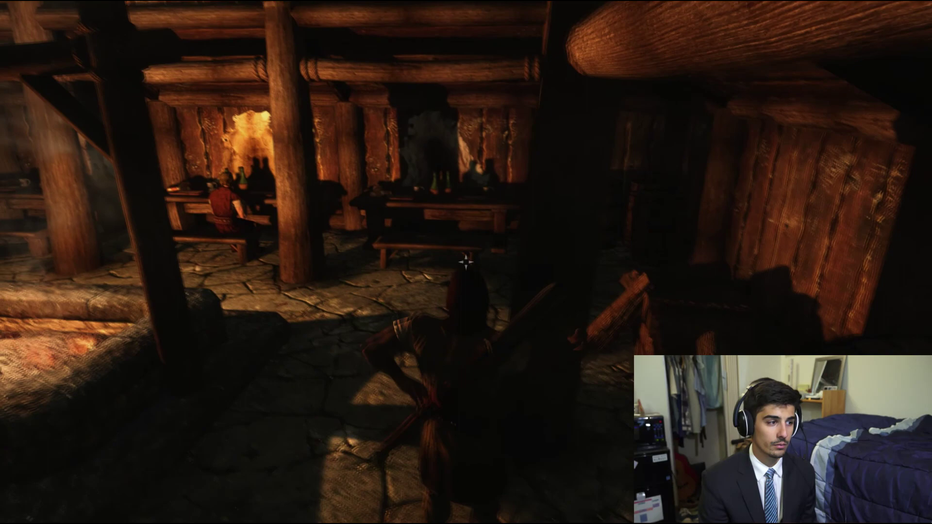
pyautogui.press('w')
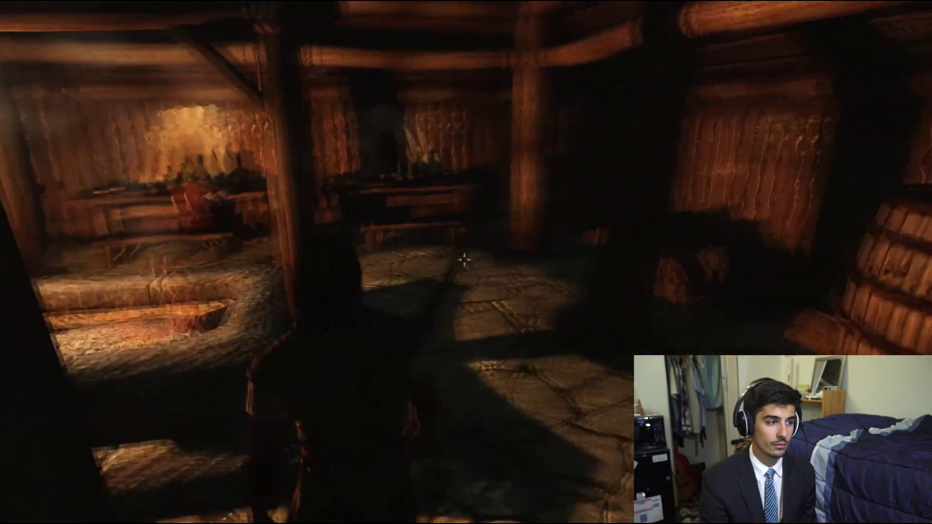
pyautogui.press('w')
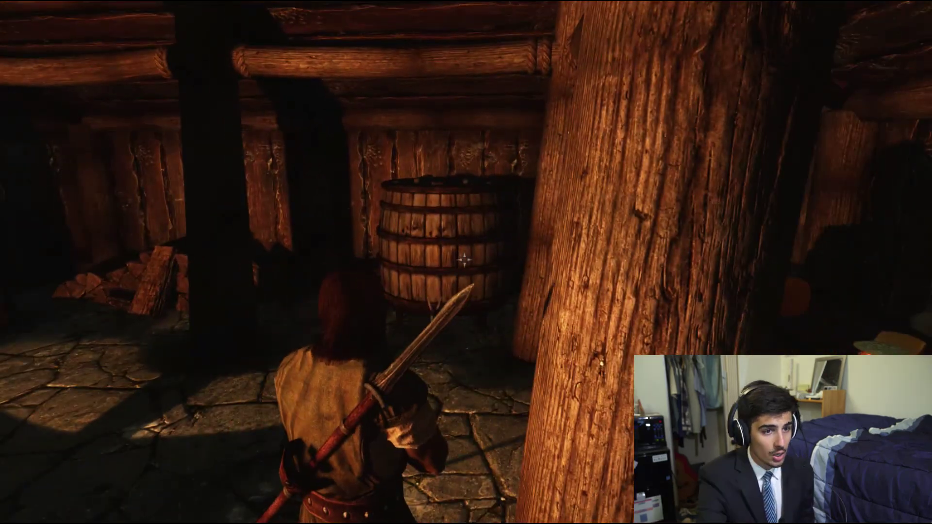
pyautogui.press('s')
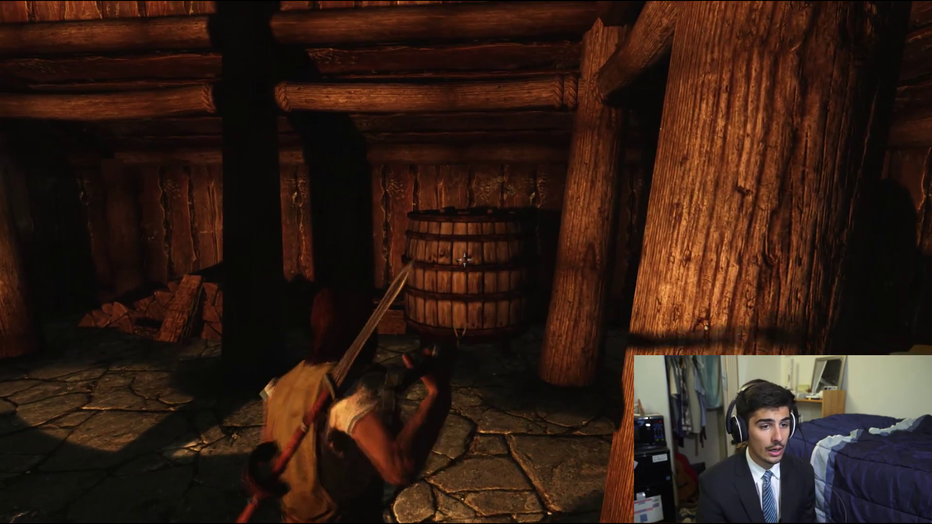
pyautogui.press('a')
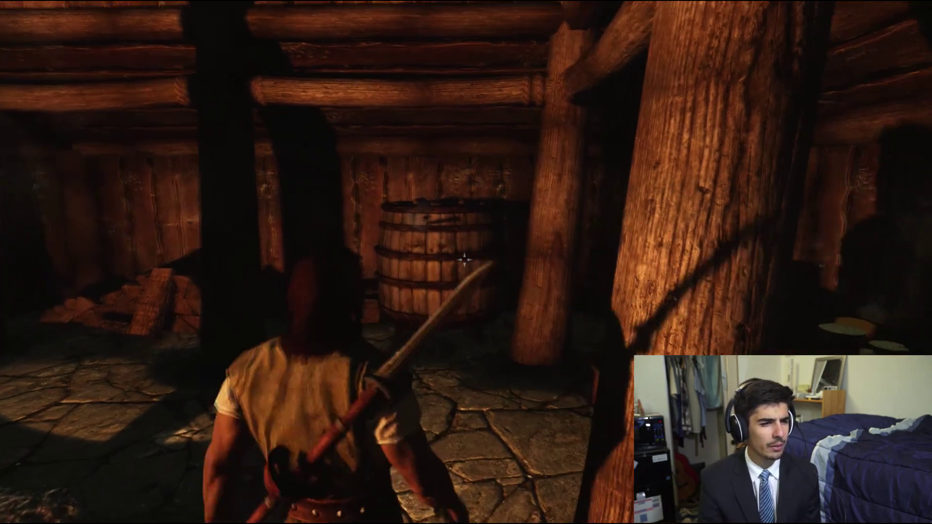
# - Draw and sheathe the spear, then approach the barrel until Take Iron Javelin appears
pyautogui.press('r')
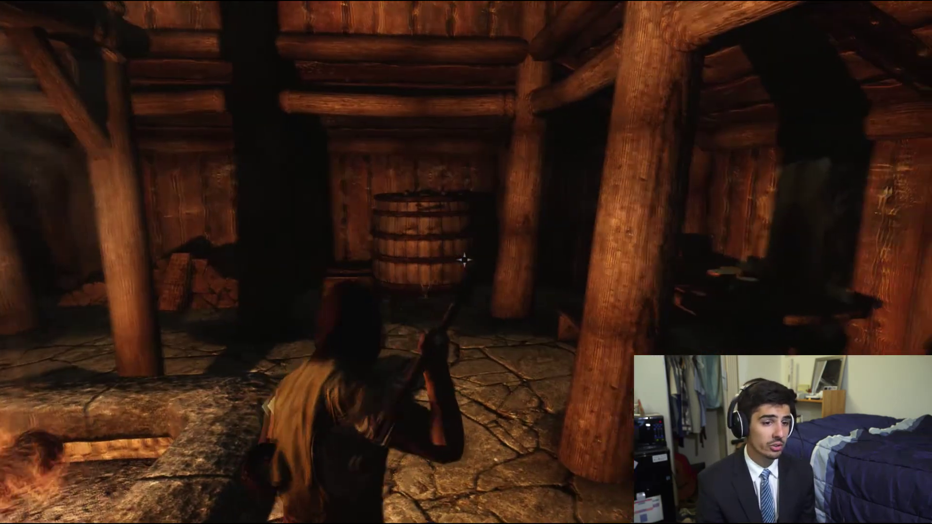
pyautogui.press('r')
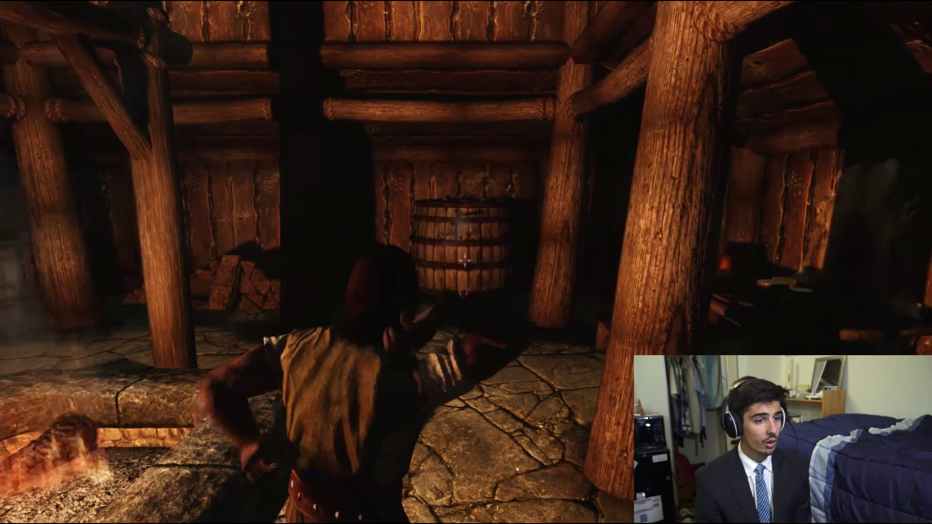
pyautogui.press('w')
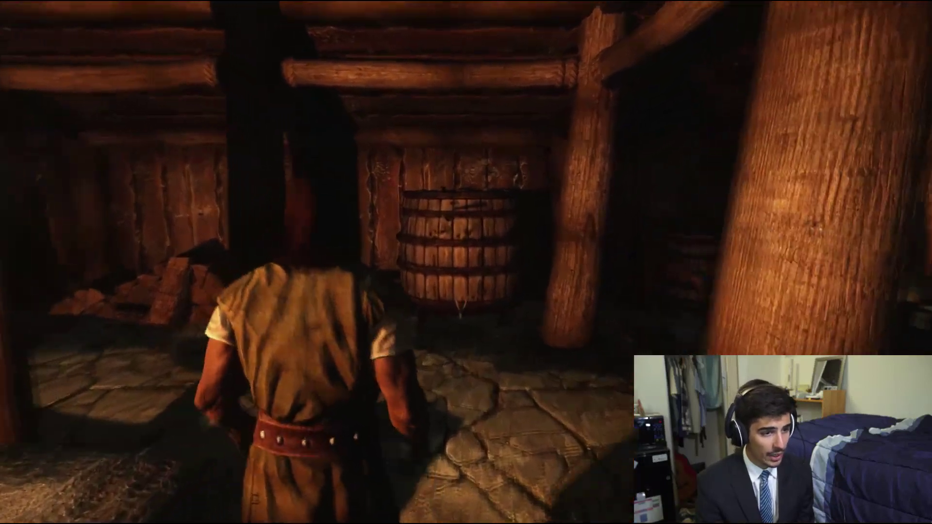
pyautogui.press('w')
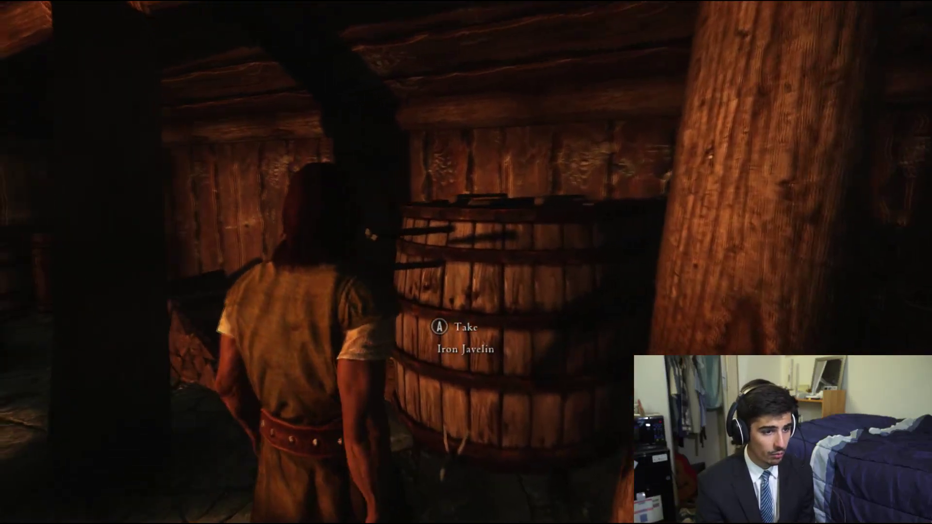